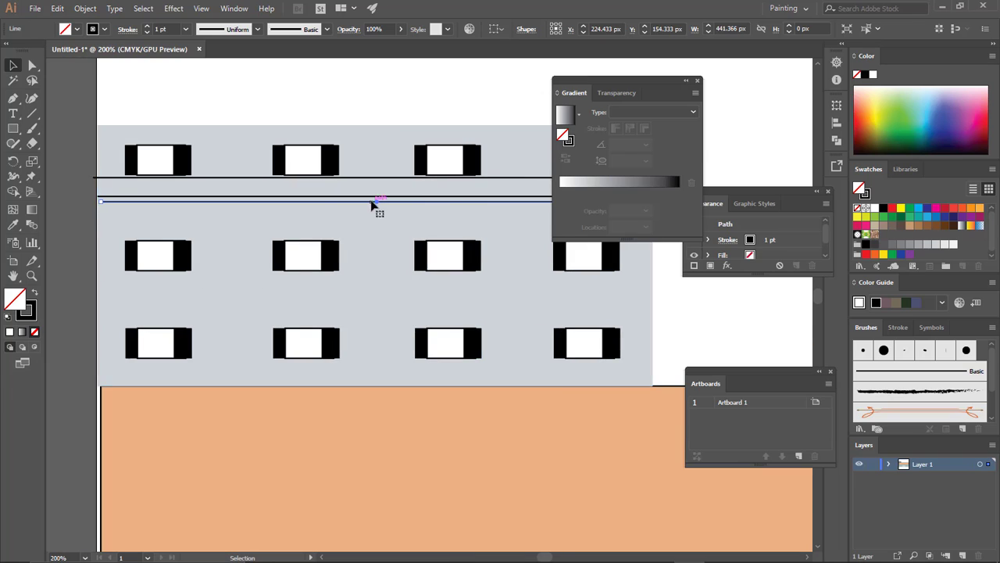
- Copy the grey building's floor line down beneath its lower window rows and at its base
drag(394, 306, 399, 307)
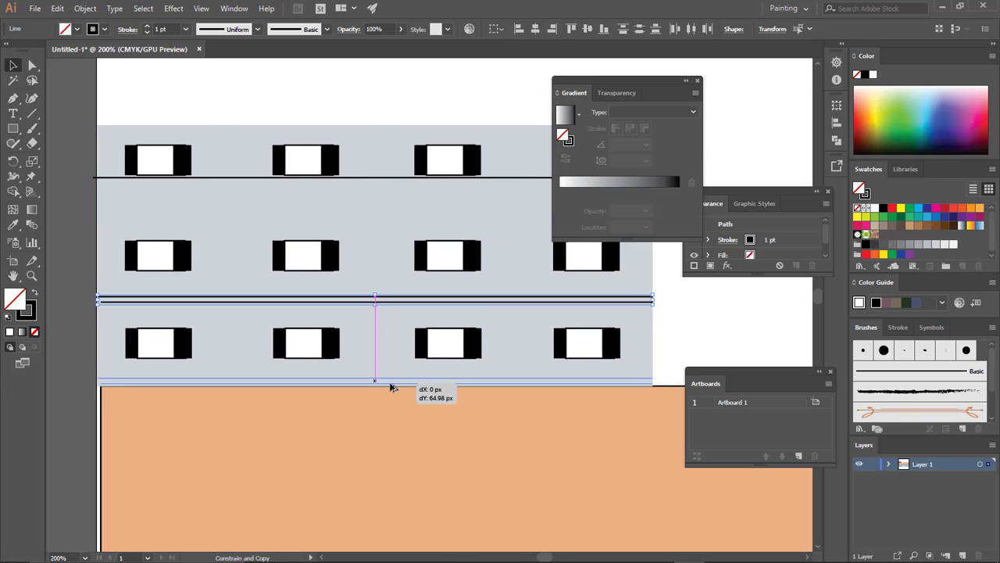
drag(391, 387, 391, 387)
click(393, 179)
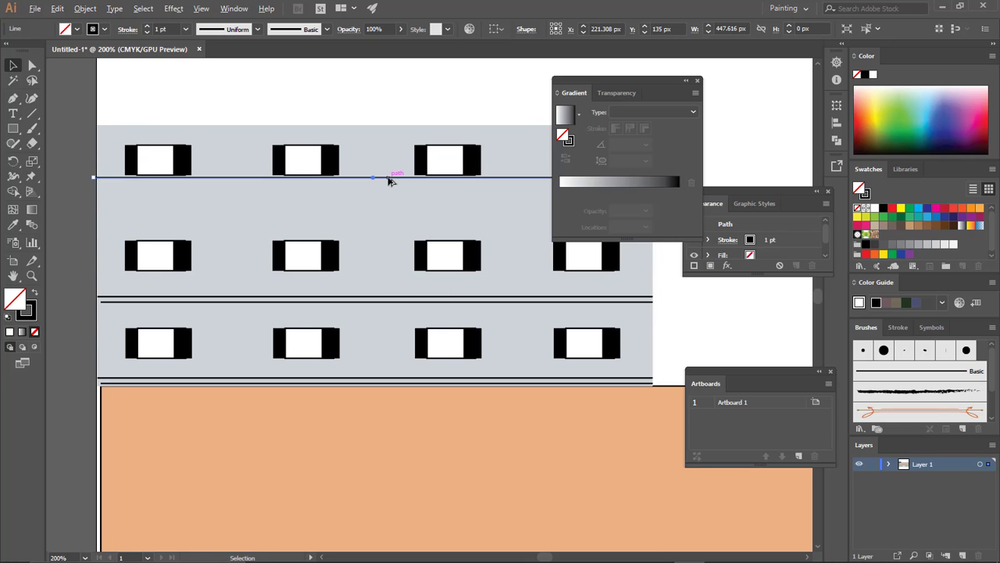
scroll(411, 357, down, 2)
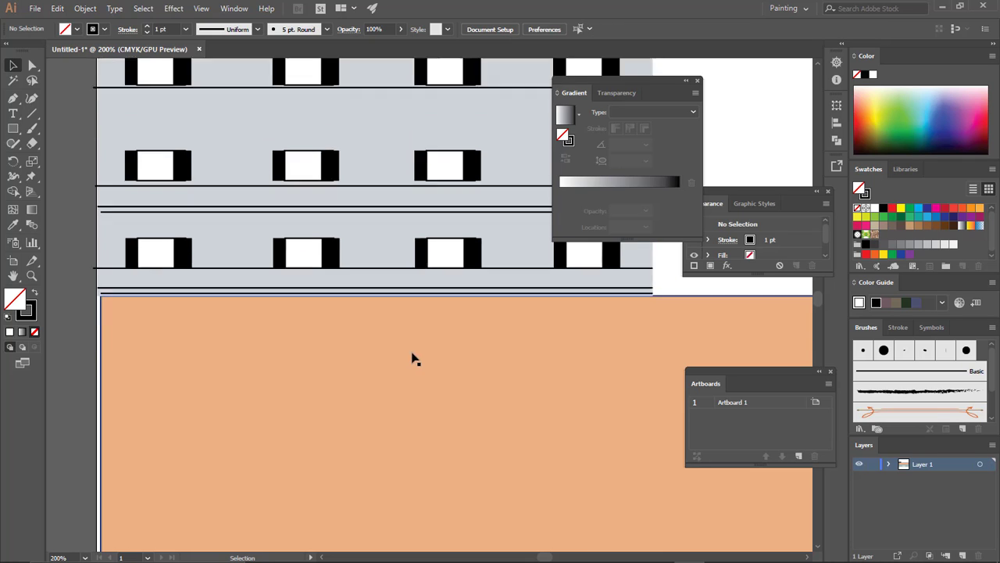
scroll(402, 301, down, 1)
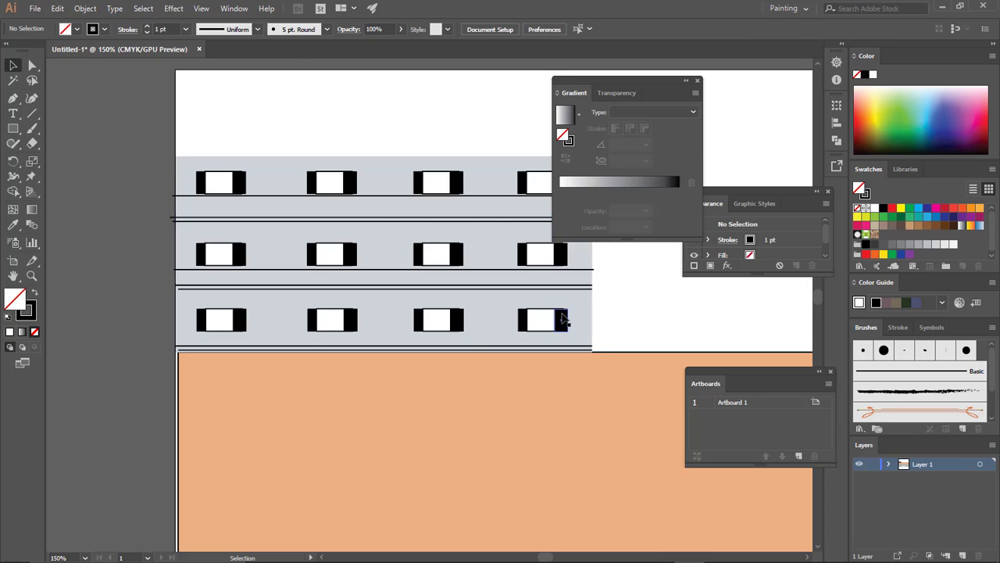
scroll(469, 320, down, 1)
scroll(404, 281, down, 2)
- Copy the building group to the right to create another building
drag(316, 304, 568, 300)
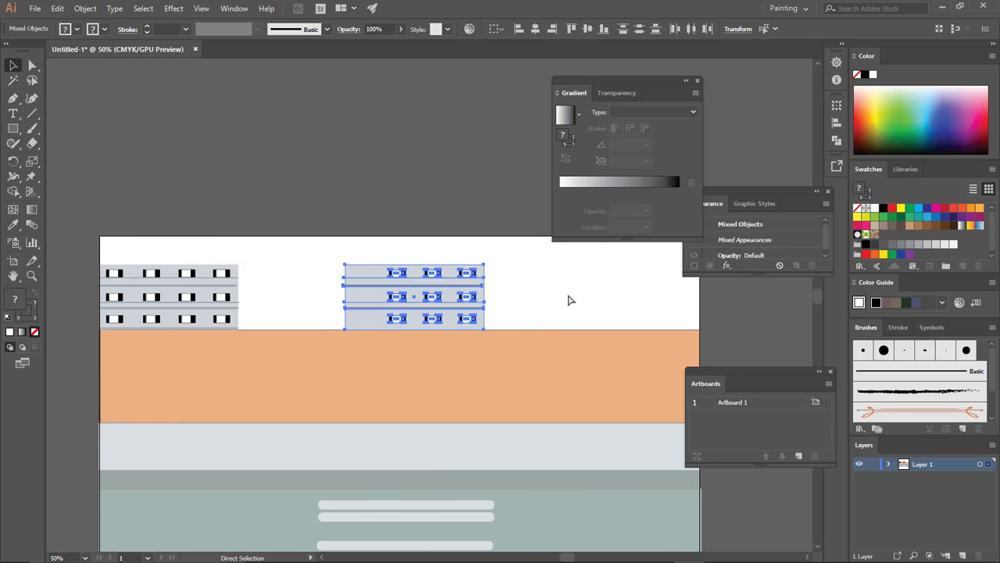
scroll(568, 300, up, 1)
key(ctrl+z)
drag(195, 328, 516, 329)
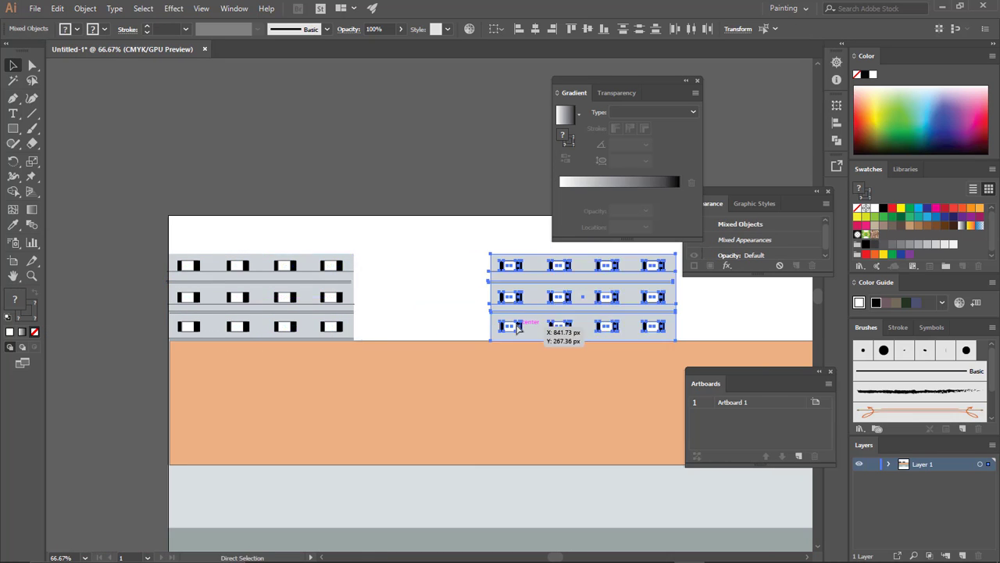
click(380, 328)
scroll(380, 328, right, 2)
scroll(384, 329, right, 3)
scroll(384, 328, left, 4)
- Draw a blue rectangle across the top of the artboard and send it behind the buildings
key(m)
scroll(128, 206, down, 2)
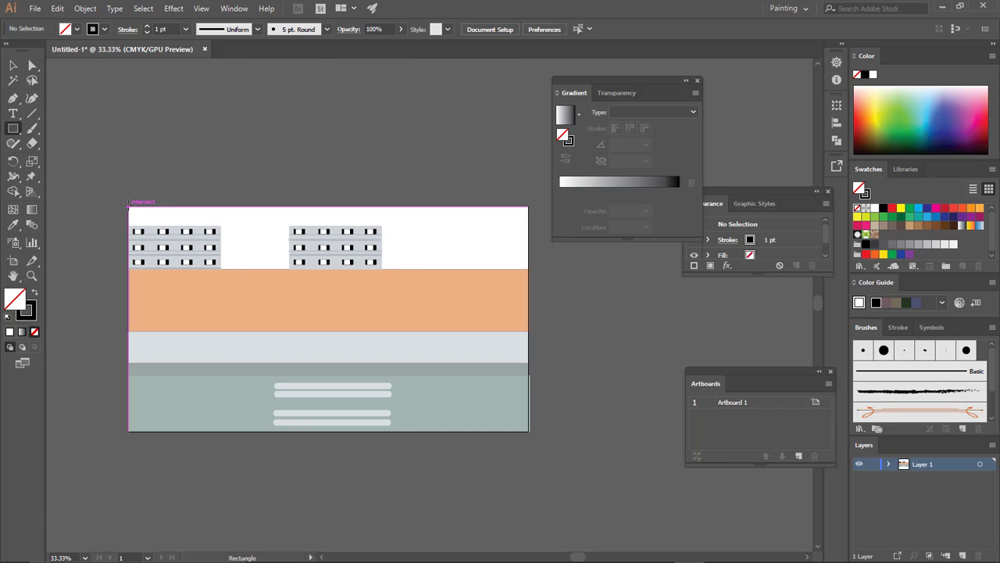
drag(128, 206, 529, 268)
key(ctrl+equal)
click(70, 29)
click(46, 59)
right_click(466, 220)
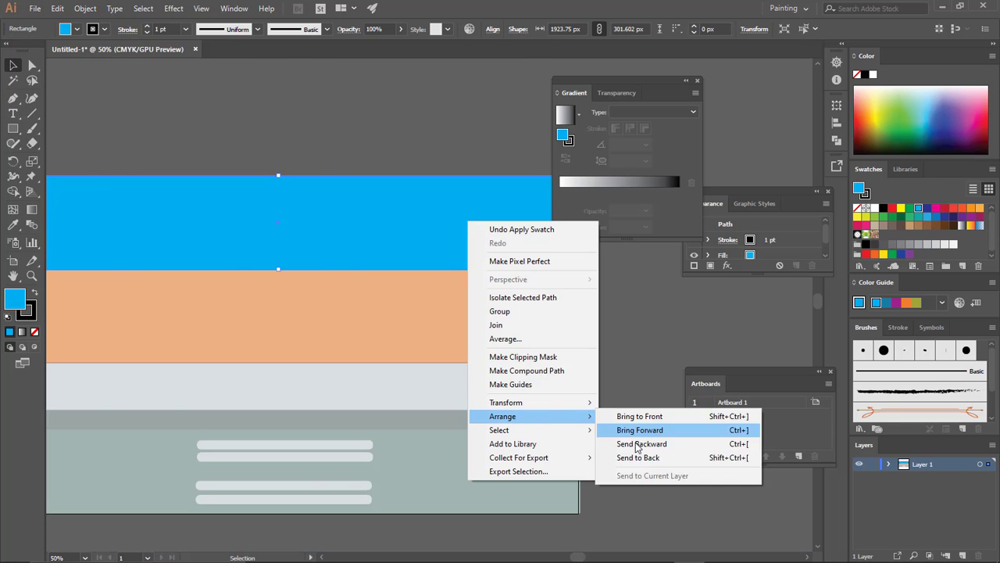
click(707, 442)
- Change the sky rectangle's fill to a paler light blue
click(348, 218)
double_click(14, 298)
click(854, 292)
scroll(469, 312, right, 2)
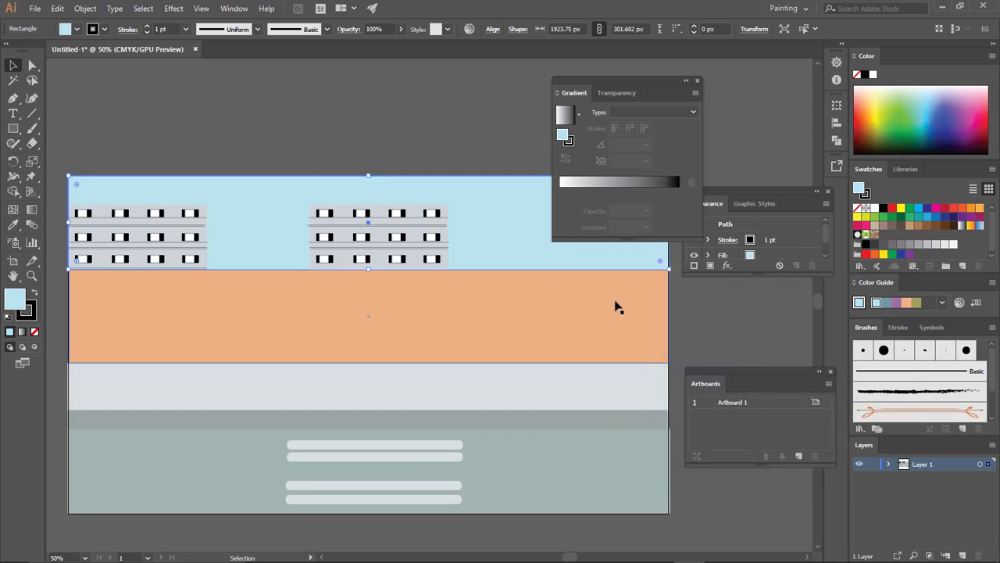
key(ctrl+shift+a)
- Recolour the middle building grey-blue with hex a2aab8
click(339, 245)
key(ctrl+equal)
key(ctrl+equal)
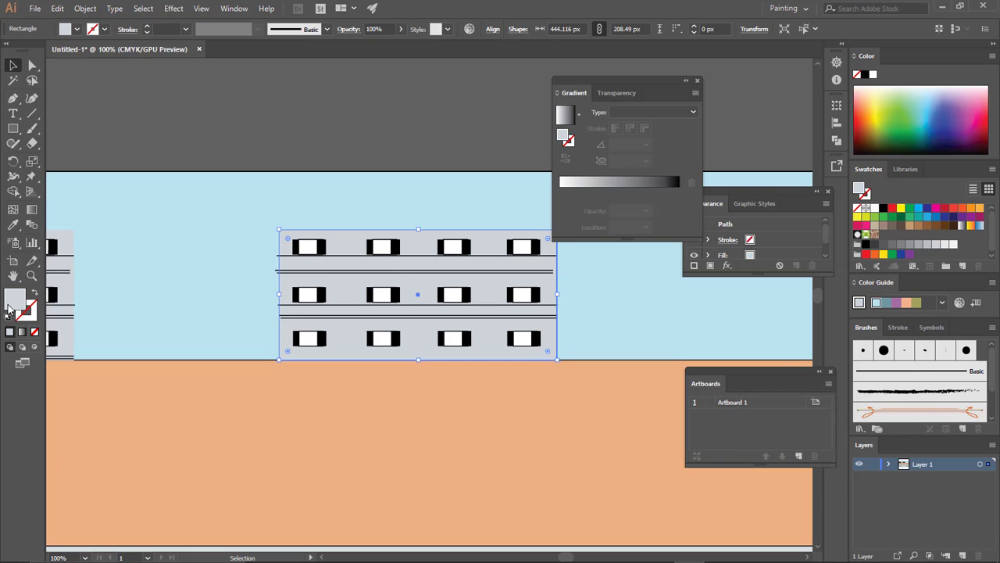
double_click(14, 299)
text(a2aab8)
key(Return)
click(507, 408)
key(ctrl+minus)
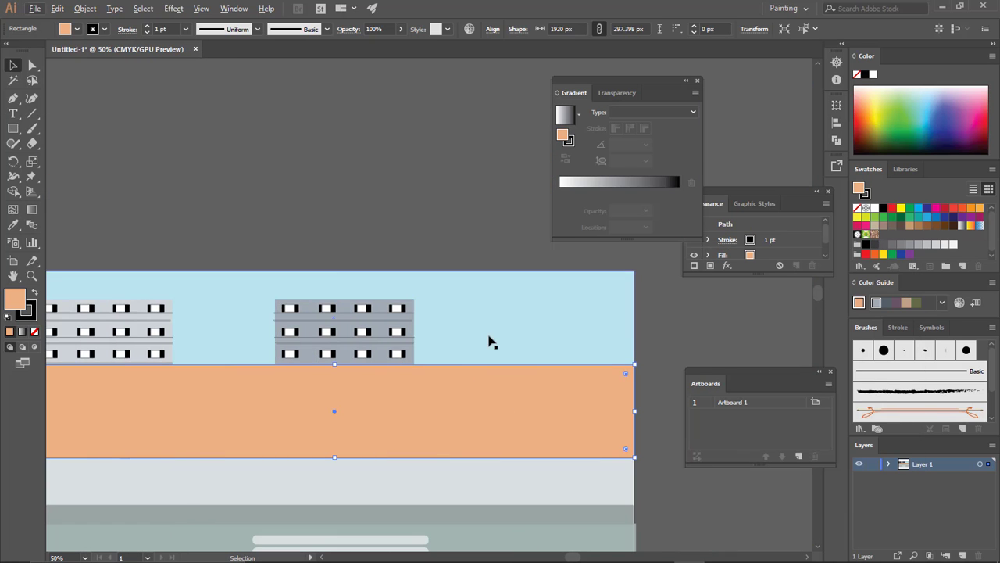
key(ctrl+equal)
- Colour the right-hand building orange with hex e8a838
click(346, 357)
scroll(340, 292, left, 2)
click(480, 357)
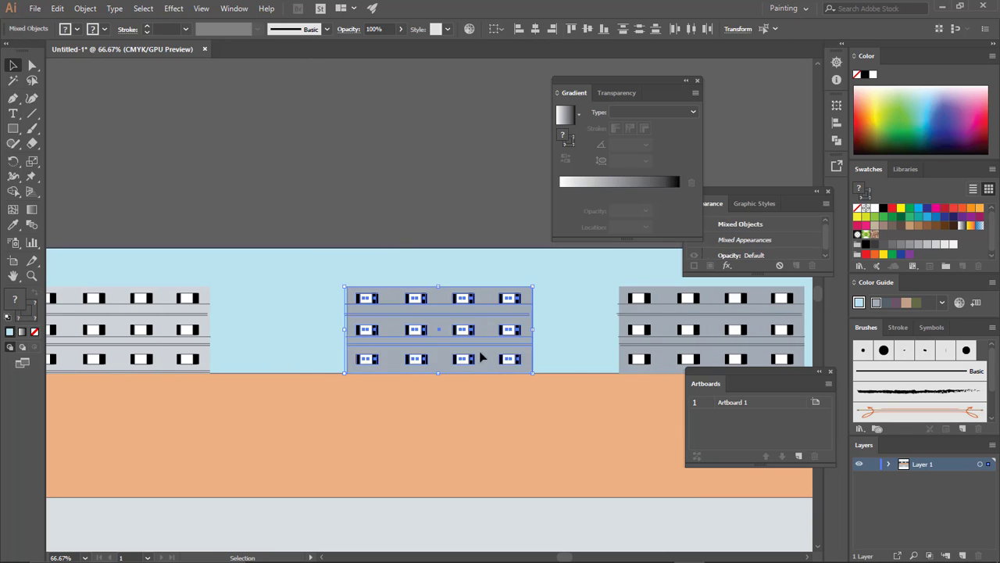
scroll(480, 358, right, 3)
click(570, 364)
double_click(14, 298)
text(e8a838)
key(Return)
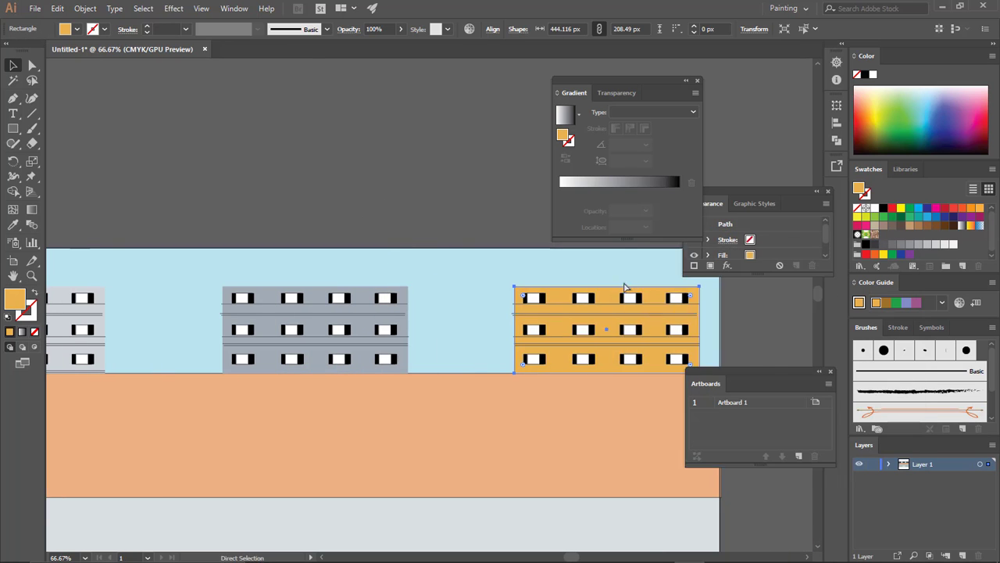
key(ctrl+shift+a)
scroll(435, 351, left, 3)
scroll(430, 339, up, 2)
scroll(364, 350, down, 3)
scroll(383, 329, up, 3)
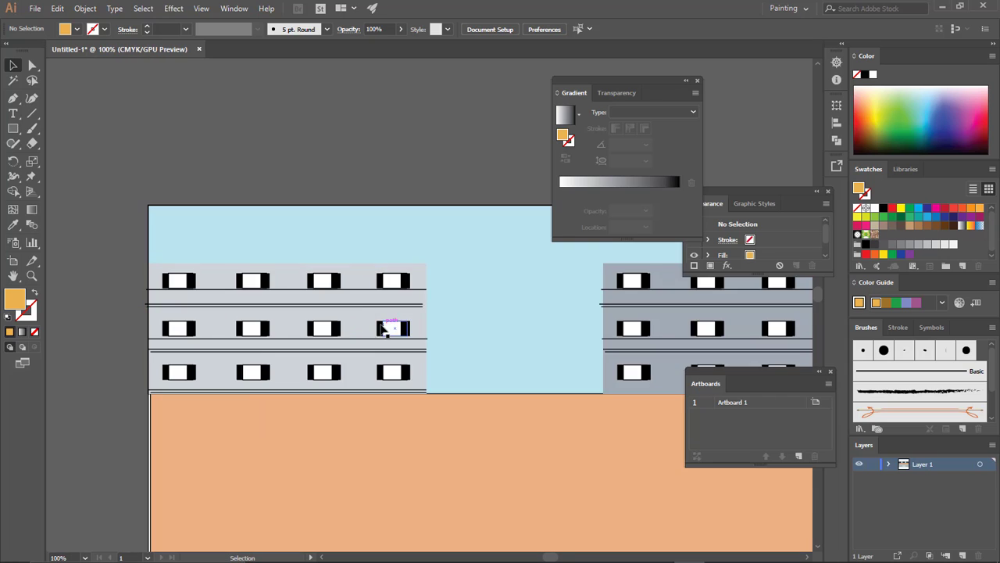
key(ctrl+equal)
- Draw an orange rectangle atop the left building and send it behind the building
drag(389, 318, 389, 318)
key(ctrl+equal)
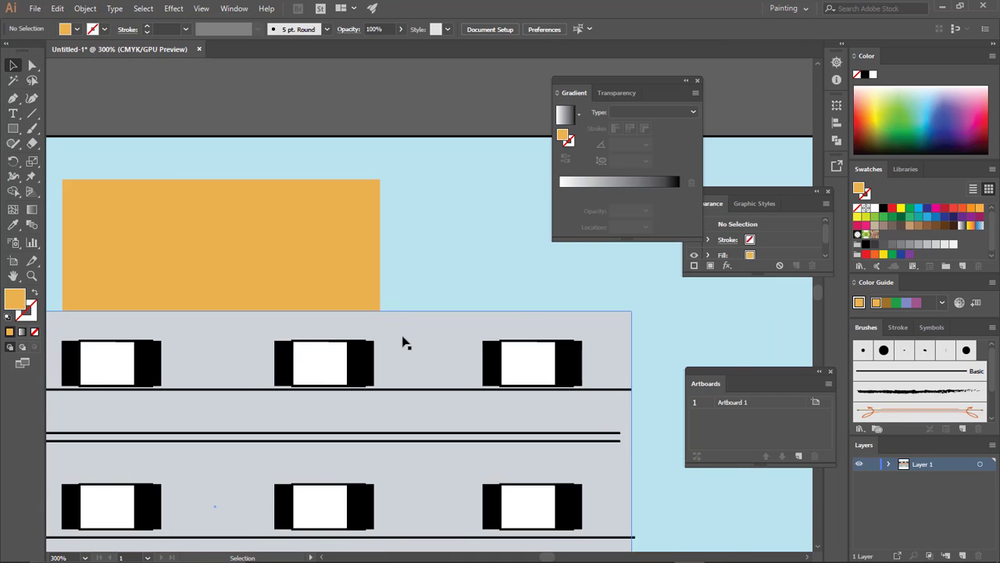
scroll(401, 341, left, 2)
key(v)
right_click(432, 274)
key(Escape)
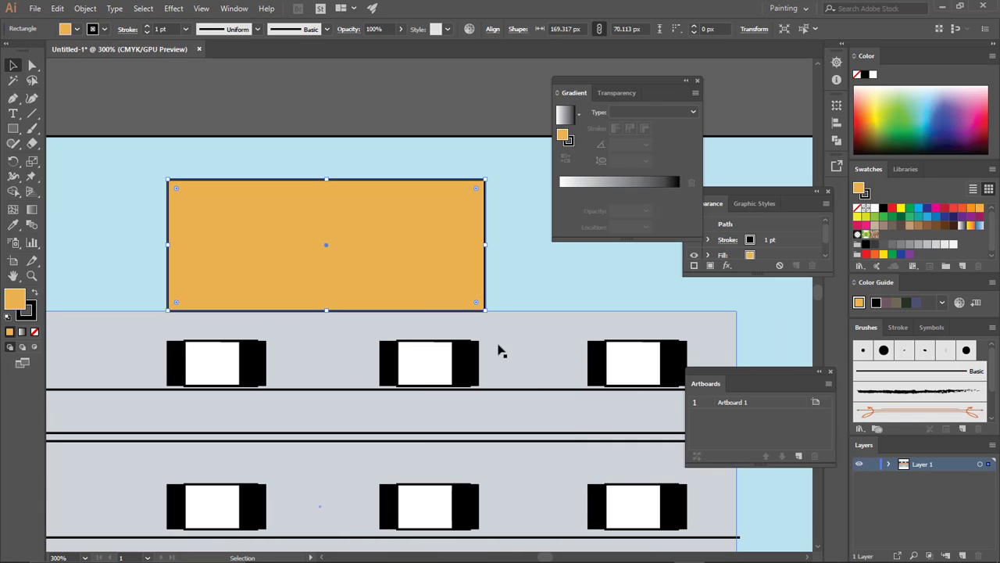
right_click(450, 273)
click(658, 504)
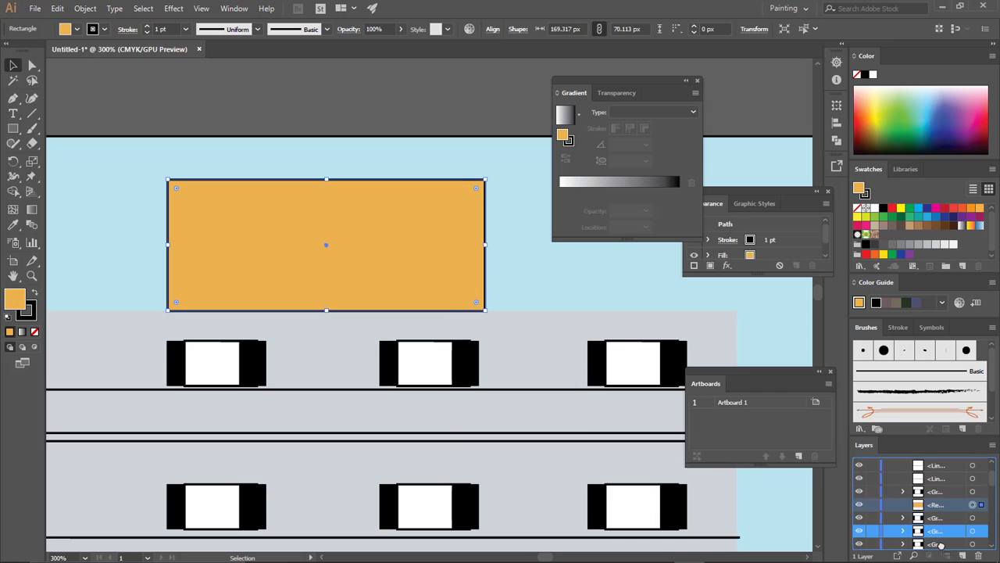
right_click(405, 275)
click(603, 509)
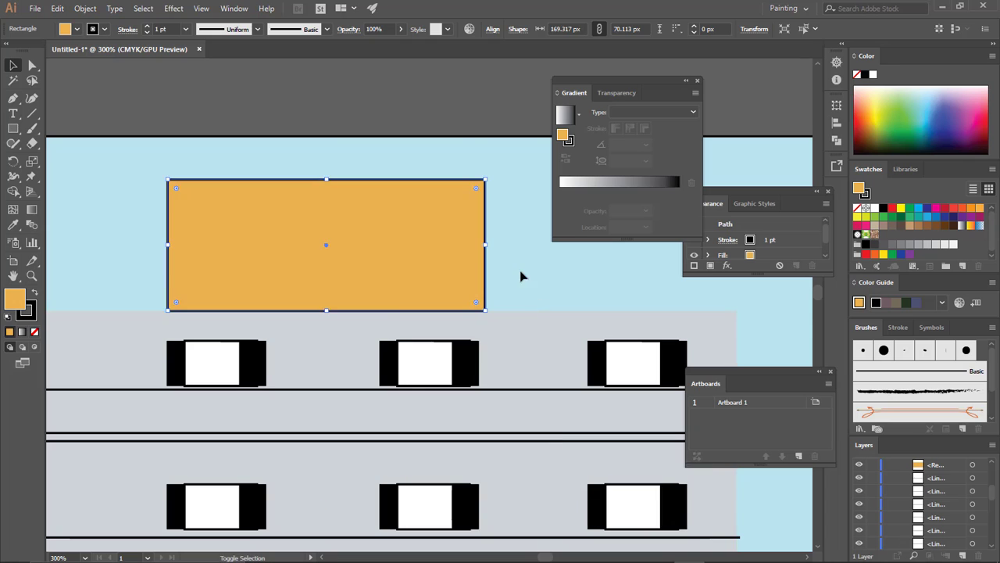
- Copy windows onto the orange block in two rows, in front of it
click(435, 376)
right_click(268, 232)
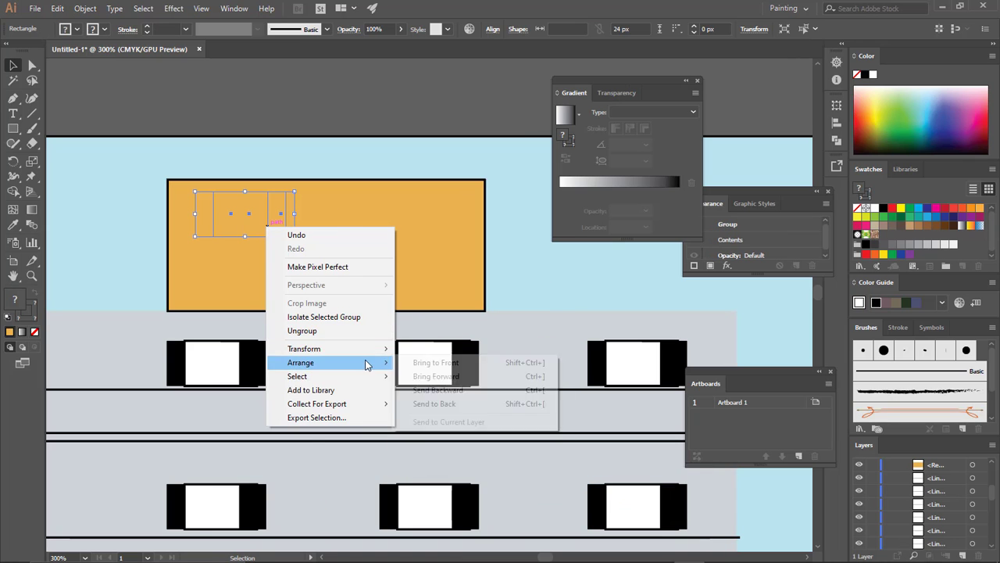
click(414, 362)
mouse_move(245, 213)
mouse_down()
mouse_move(422, 219)
mouse_move(416, 312)
mouse_up()
scroll(415, 313, right, 3)
drag(458, 234, 458, 297)
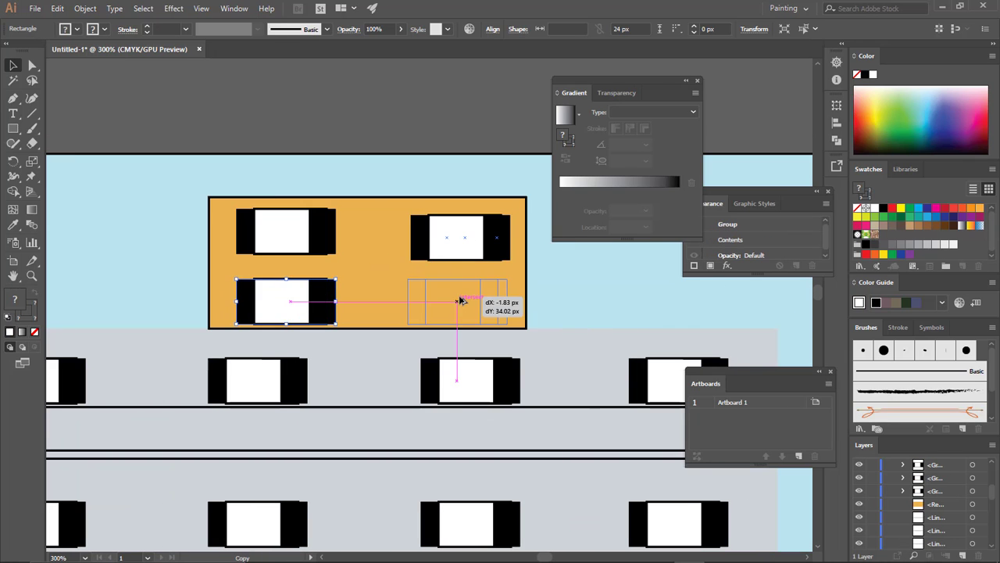
scroll(521, 312, down, 3)
scroll(325, 306, up, 3)
scroll(483, 342, up, 2)
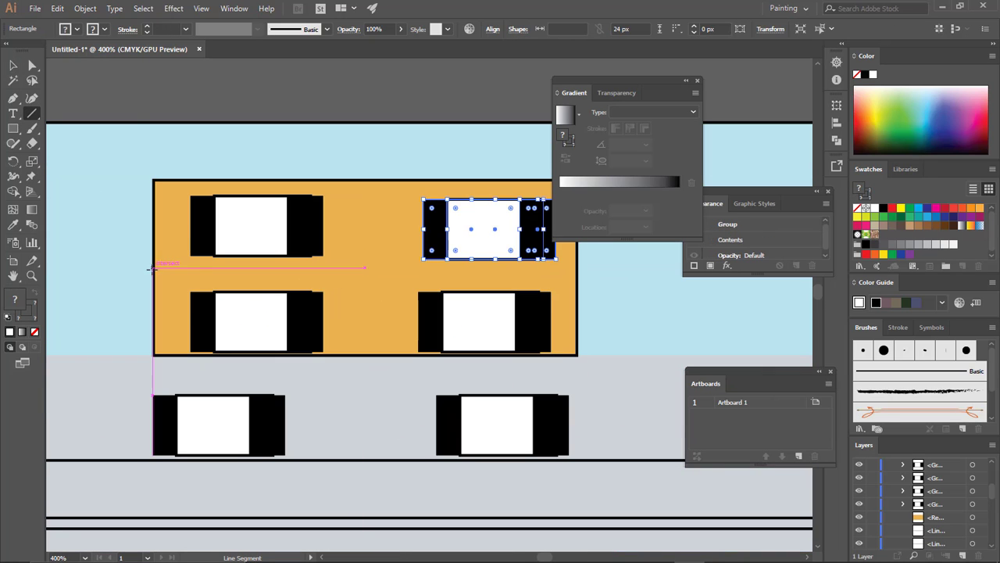
- Draw a floor line across the orange upper storey
drag(152, 268, 580, 268)
scroll(257, 320, down, 3)
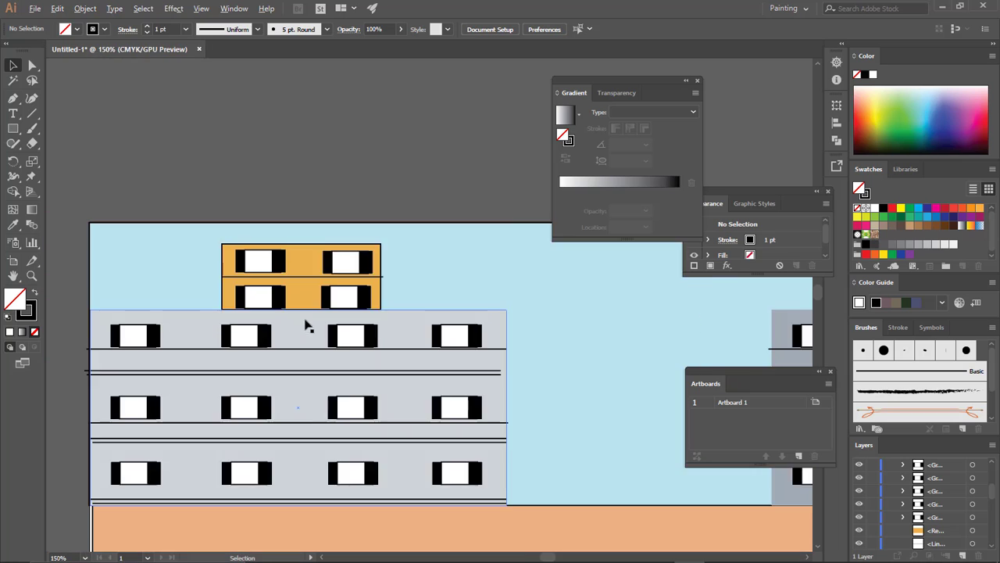
scroll(308, 325, down, 2)
scroll(406, 375, down, 1)
scroll(313, 383, up, 2)
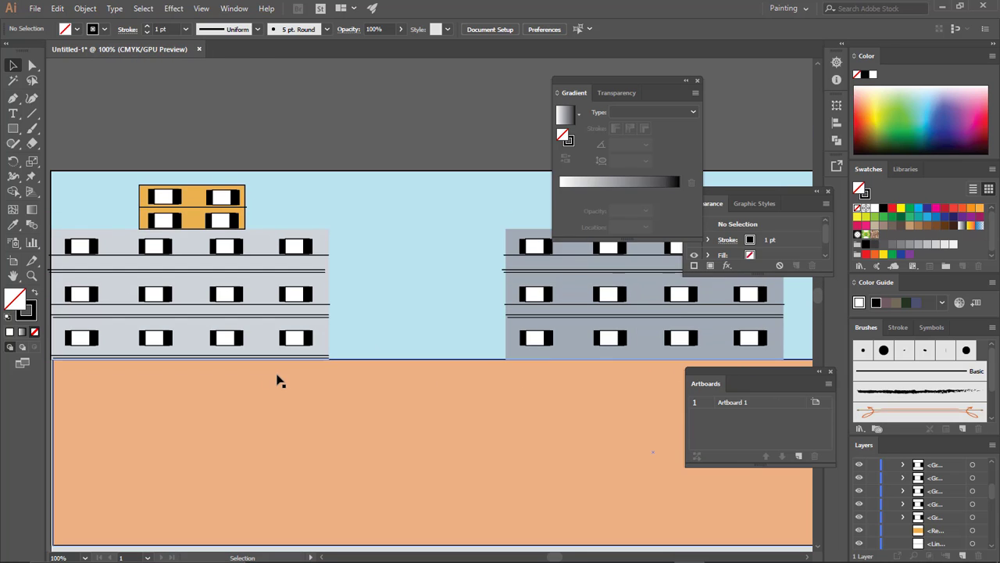
scroll(269, 371, right, 2)
scroll(254, 320, right, 1)
- Draw a rectangle in the gap between the left and grey-blue buildings and fill it green
key(m)
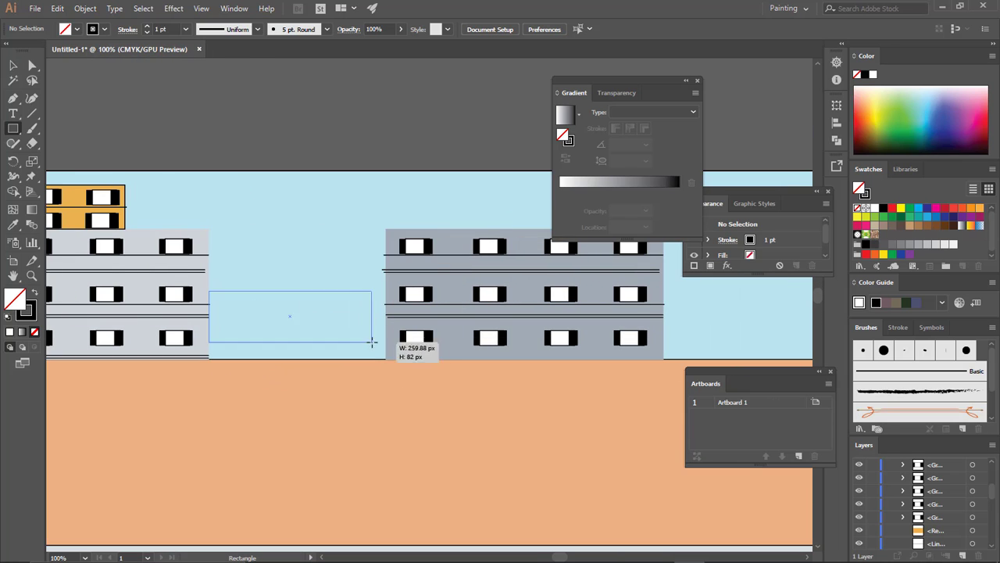
drag(372, 342, 385, 358)
scroll(359, 322, up, 1)
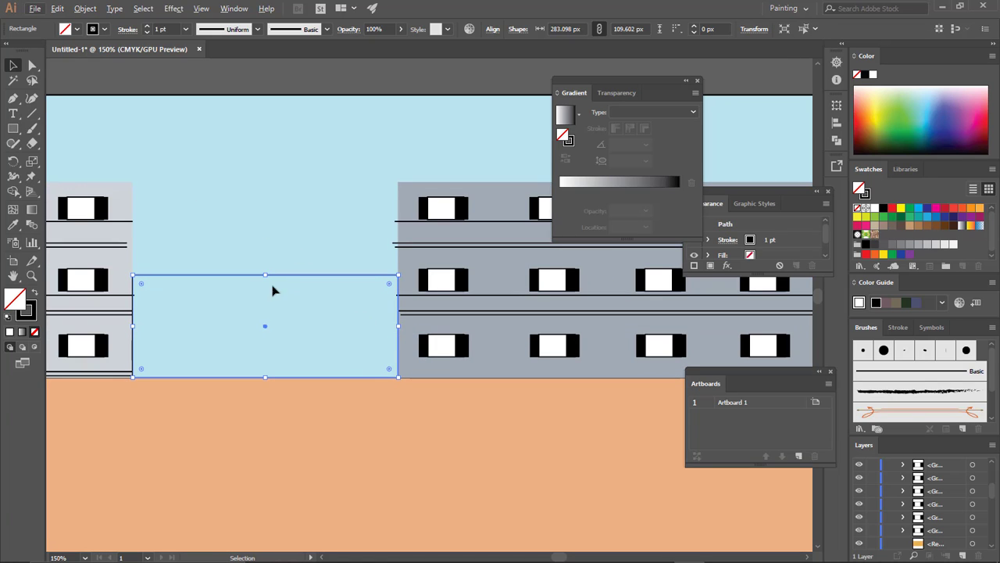
click(76, 29)
click(121, 48)
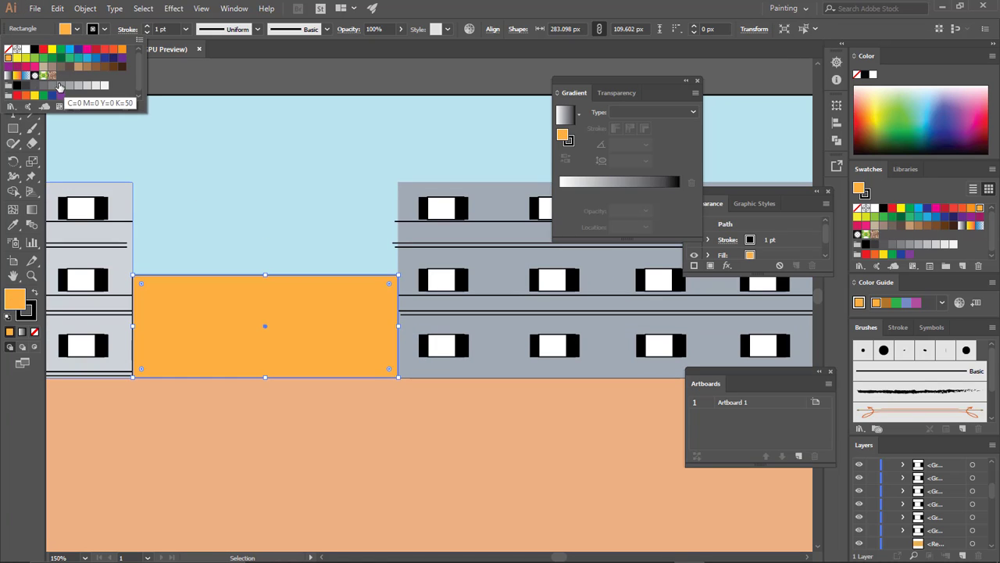
click(99, 52)
double_click(14, 297)
click(622, 348)
drag(756, 447, 757, 367)
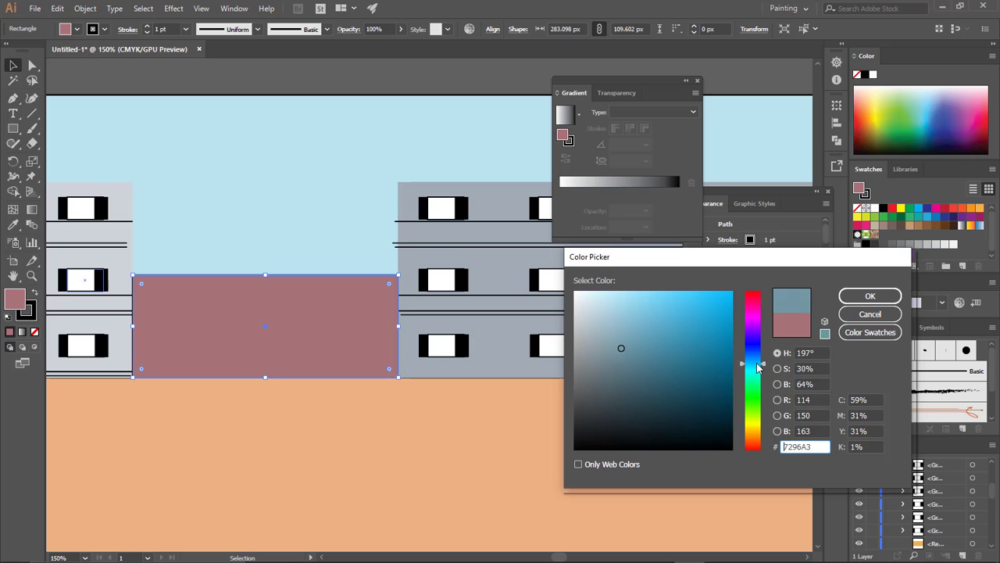
click(869, 296)
scroll(283, 237, down, 2)
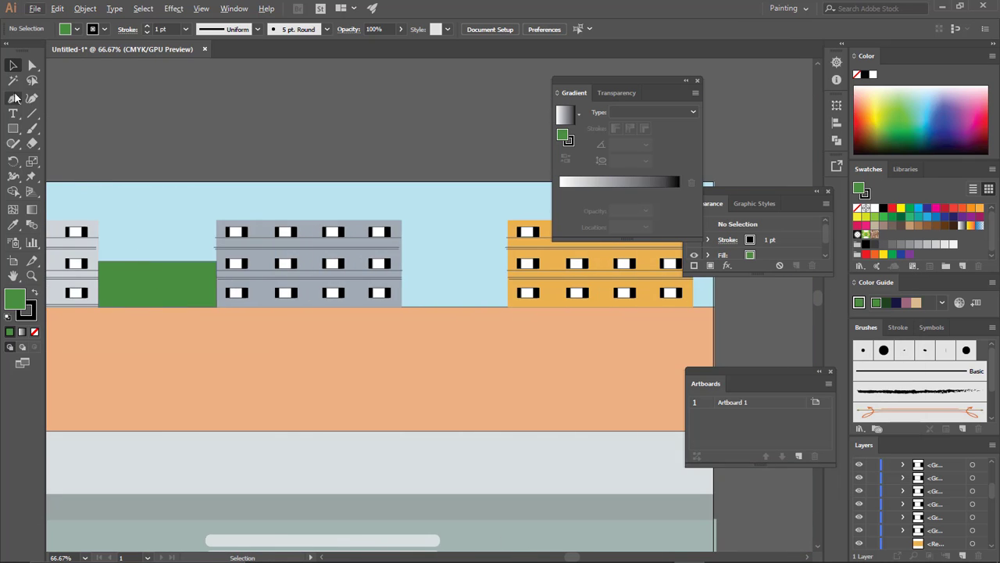
scroll(275, 300, up, 2)
- Copy a window onto the green block
scroll(275, 300, up, 1)
click(122, 283)
drag(122, 283, 229, 283)
scroll(228, 283, up, 2)
right_click(206, 306)
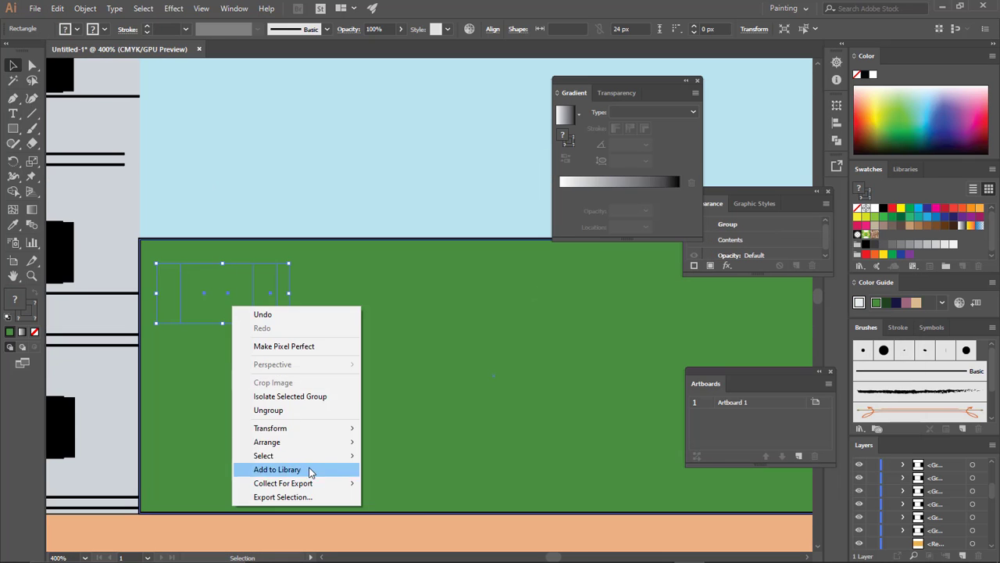
key(Escape)
click(393, 349)
scroll(289, 312, up, 2)
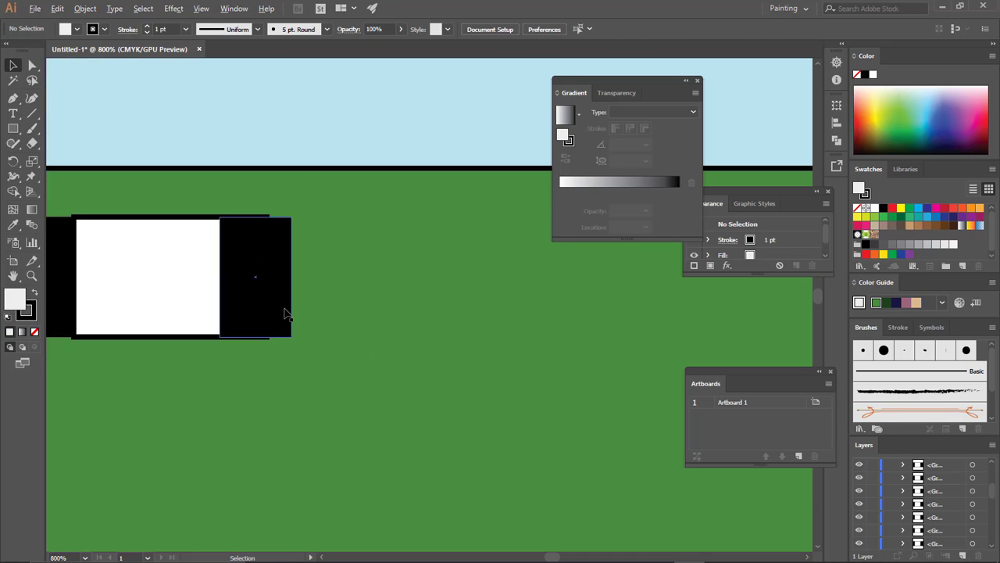
scroll(289, 313, up, 1)
- Add a narrow dark grey rectangle along the window's right edge
drag(285, 334, 284, 335)
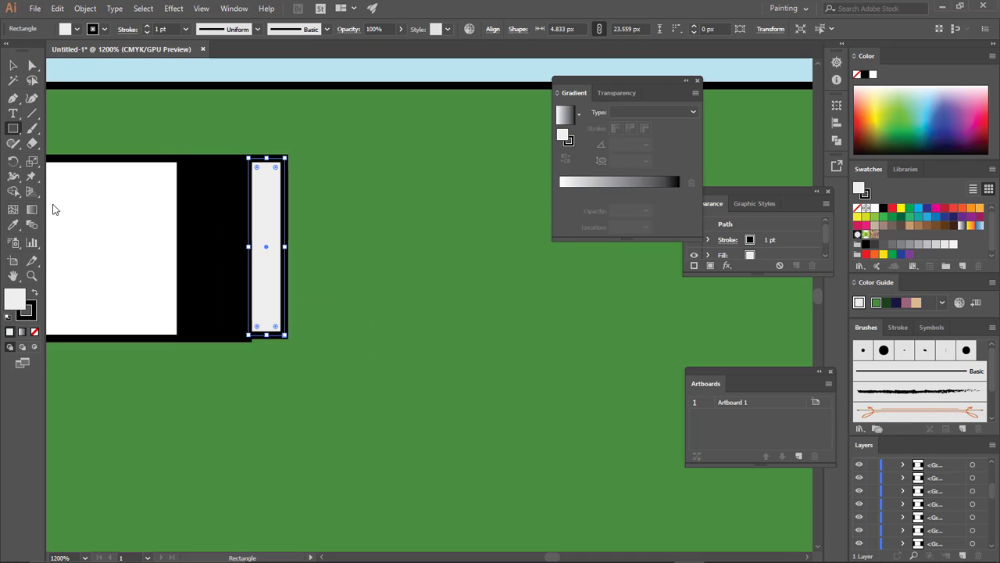
double_click(15, 299)
click(868, 294)
key(v)
click(352, 286)
scroll(335, 386, down, 1)
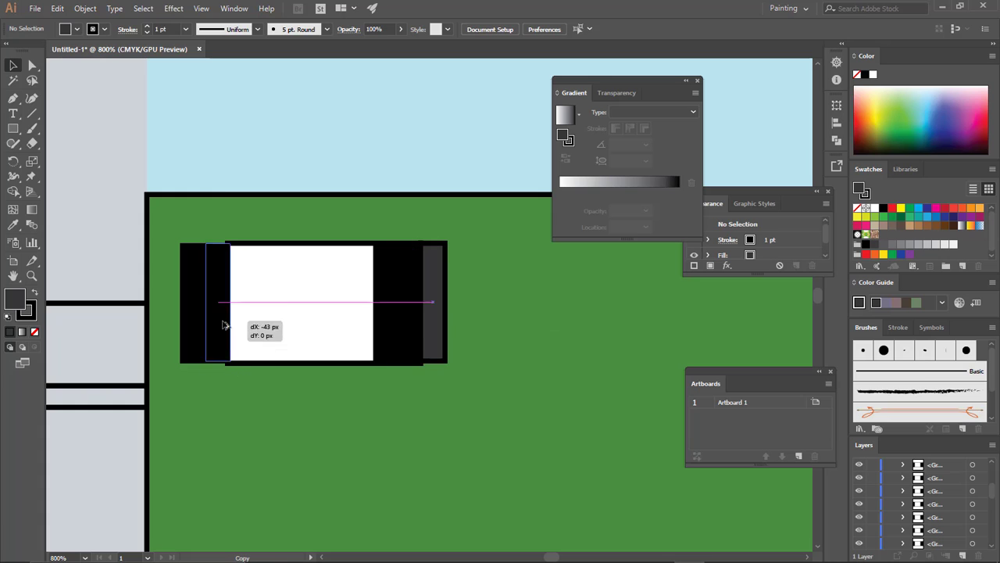
scroll(272, 378, down, 2)
scroll(351, 438, down, 1)
scroll(238, 343, down, 2)
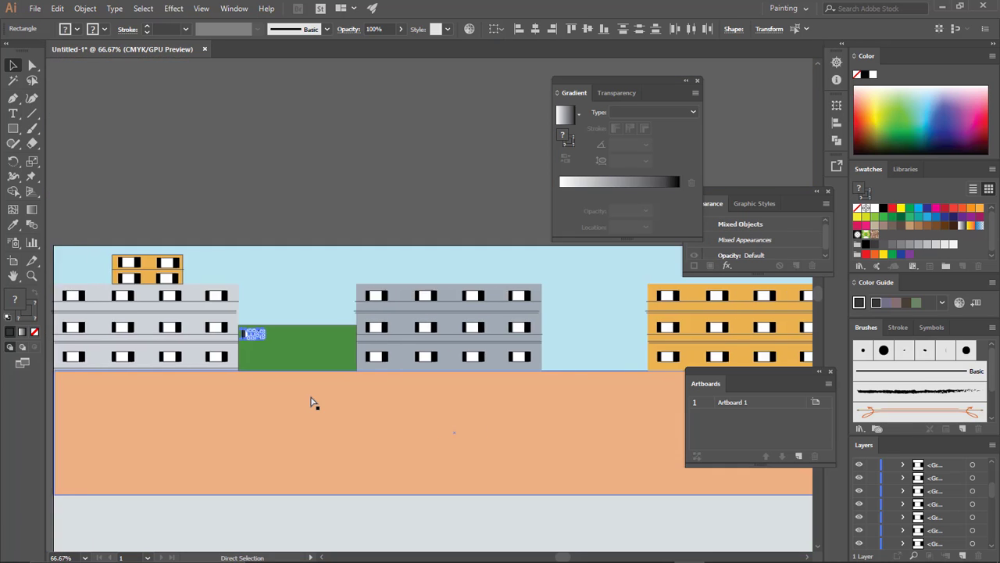
scroll(313, 404, up, 2)
- Copy the window pair across the green building in three columns
mouse_move(305, 309)
mouse_down()
mouse_move(305, 379)
mouse_move(193, 396)
mouse_up()
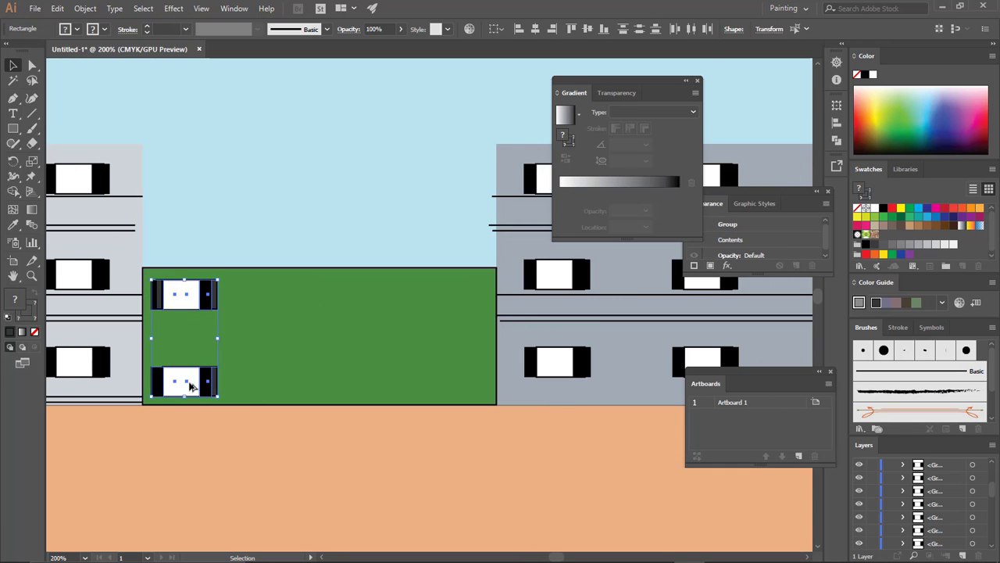
drag(256, 395, 310, 389)
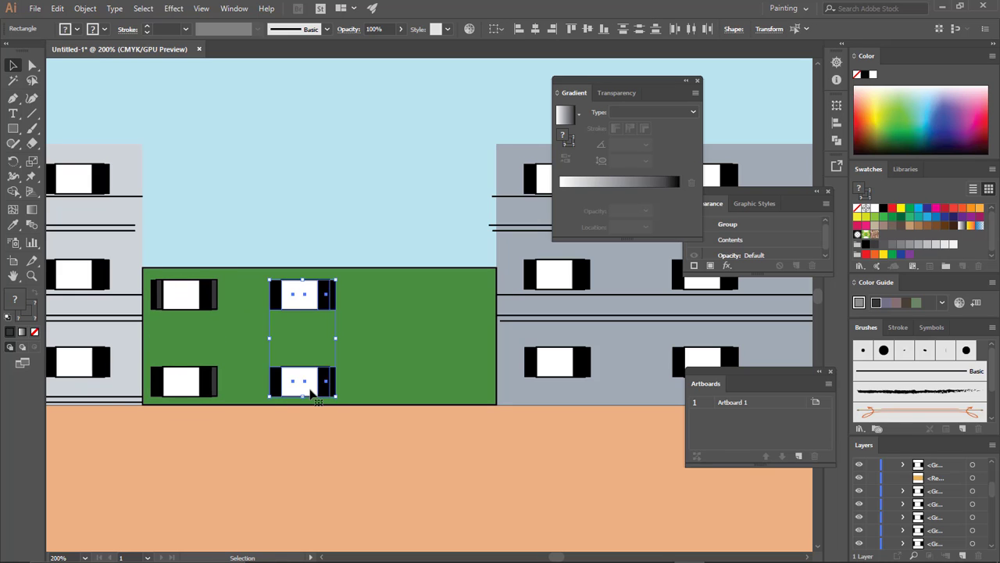
drag(389, 391, 411, 395)
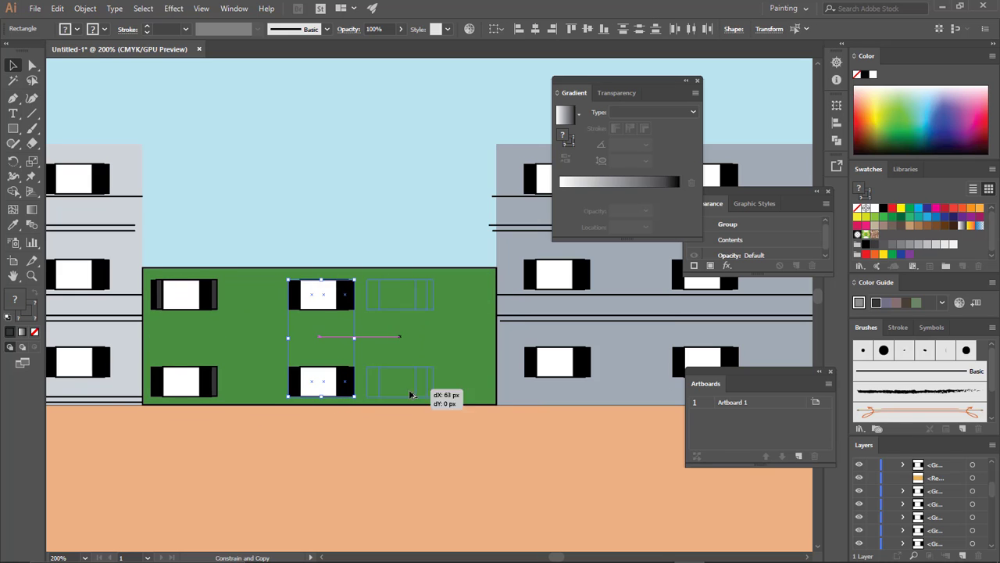
scroll(363, 193, down, 3)
scroll(518, 398, up, 3)
- Ungroup a top-row window and fill its pane yellow, with the black panel over its right part
scroll(442, 290, up, 4)
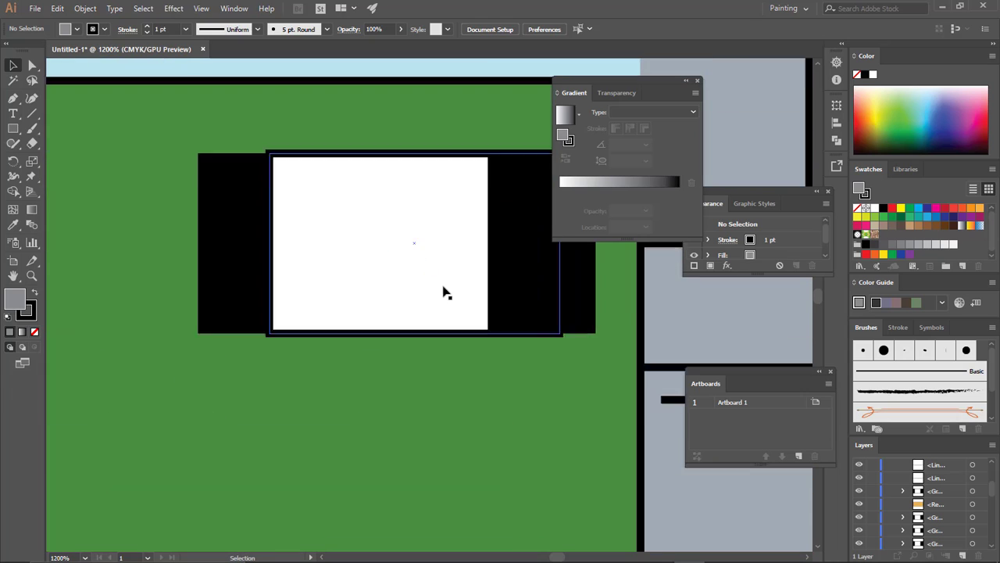
right_click(356, 332)
click(407, 434)
scroll(592, 372, down, 3)
scroll(558, 402, up, 4)
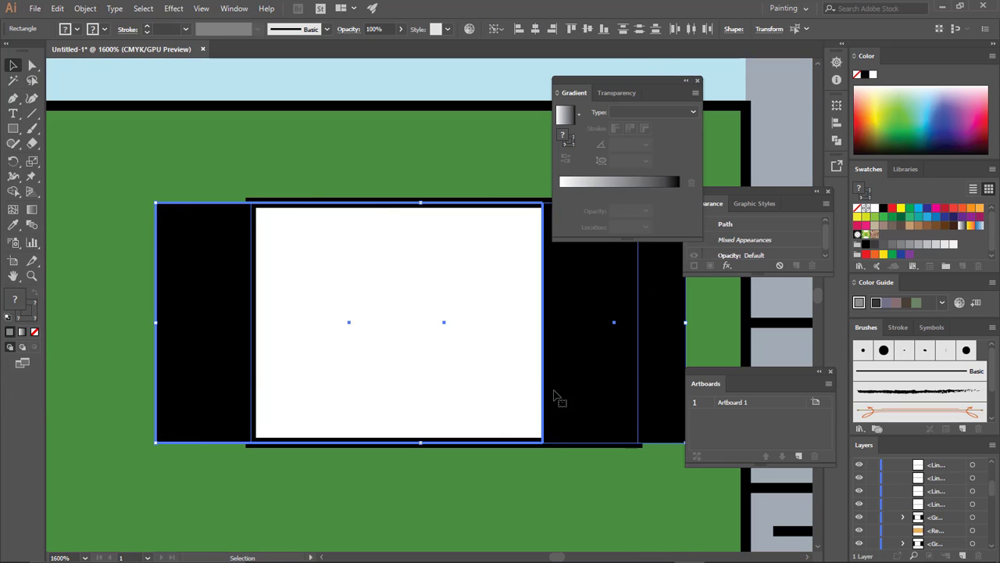
right_click(627, 377)
click(576, 486)
drag(482, 388, 539, 320)
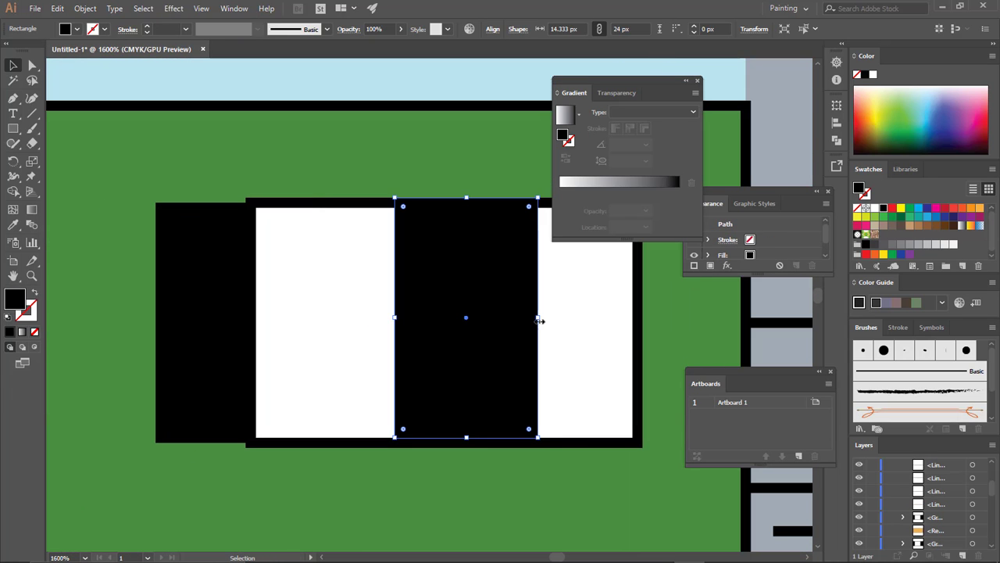
click(364, 328)
scroll(319, 368, down, 3)
scroll(207, 375, up, 3)
- Move another window's black panel left and bring it to the front
click(208, 375)
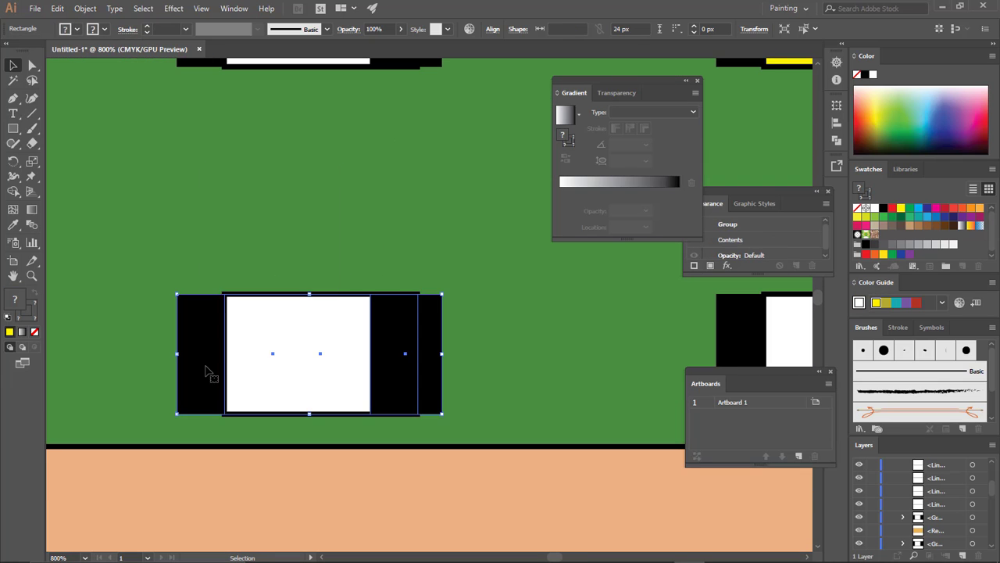
mouse_move(211, 384)
mouse_down()
mouse_move(151, 374)
mouse_move(222, 363)
mouse_up()
right_click(196, 367)
click(368, 297)
scroll(357, 71, down, 5)
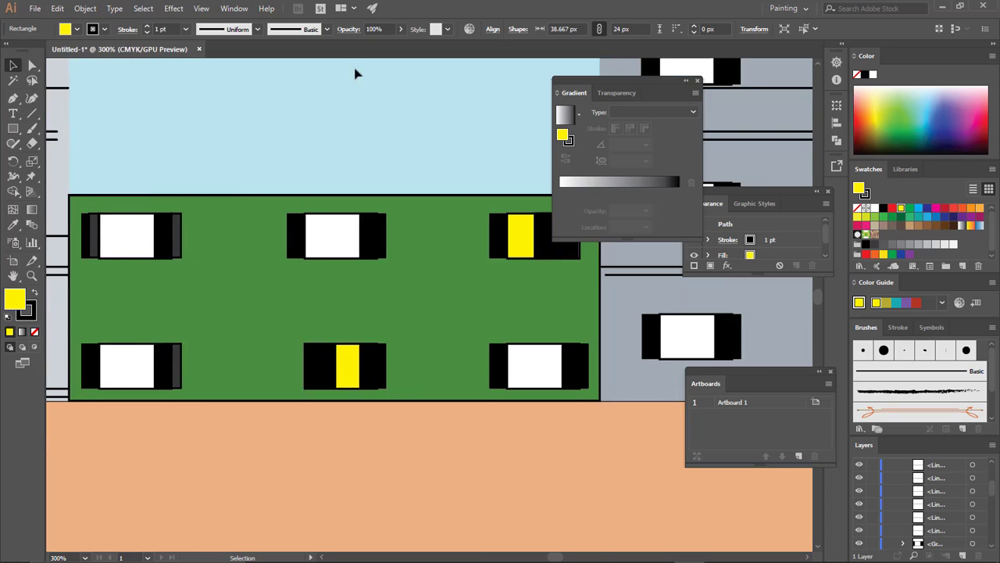
- Reorder the green building's parts and try grouping them with the block
key(ctrl+minus)
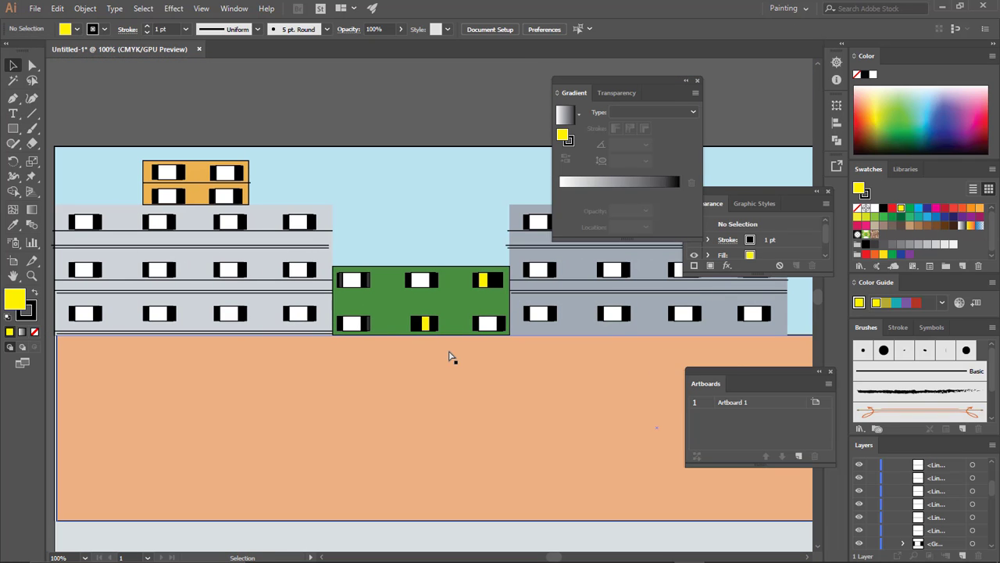
scroll(450, 357, right, 5)
click(885, 522)
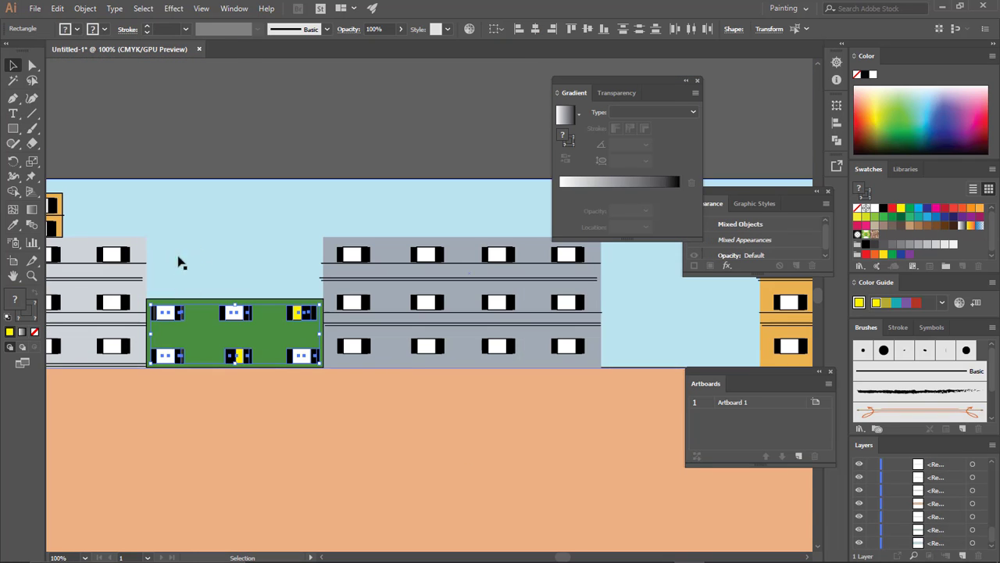
click(179, 262)
click(269, 349)
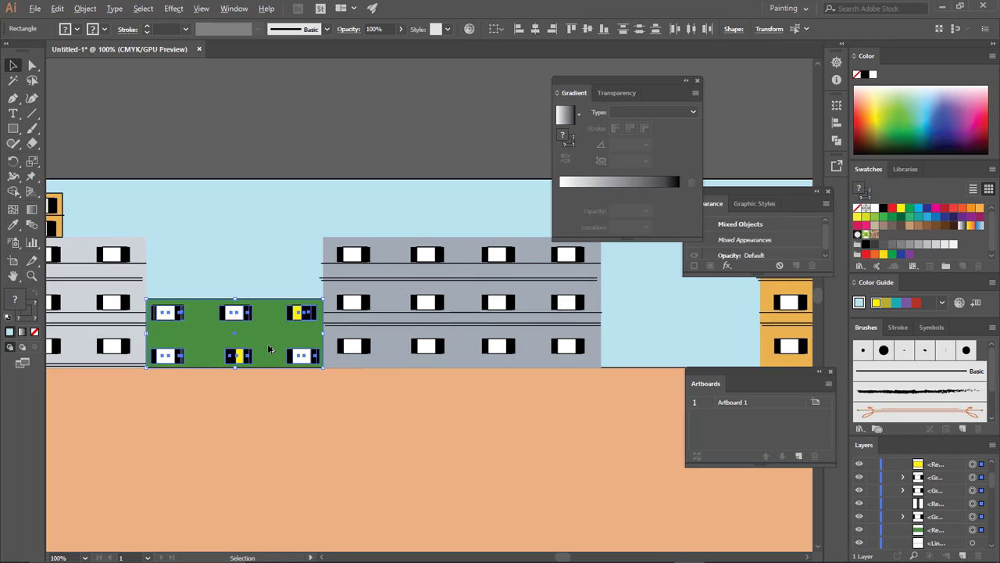
key(ctrl+equal)
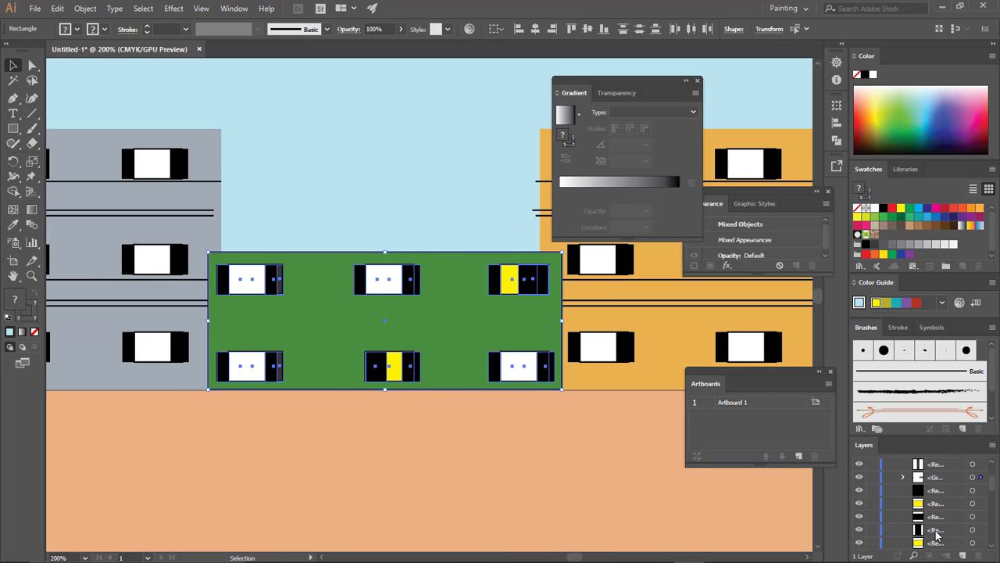
right_click(432, 331)
click(585, 498)
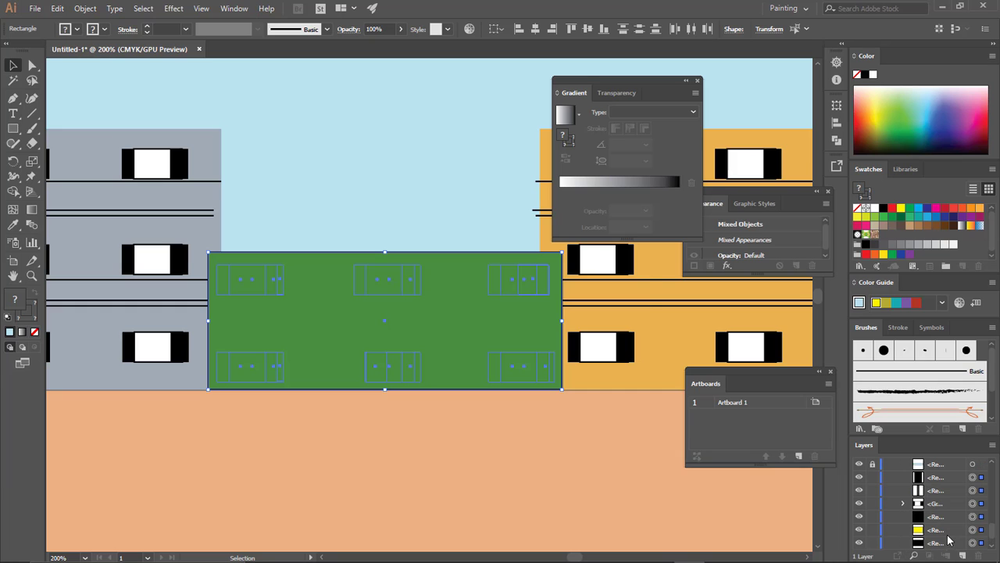
key(ctrl+g)
click(592, 306)
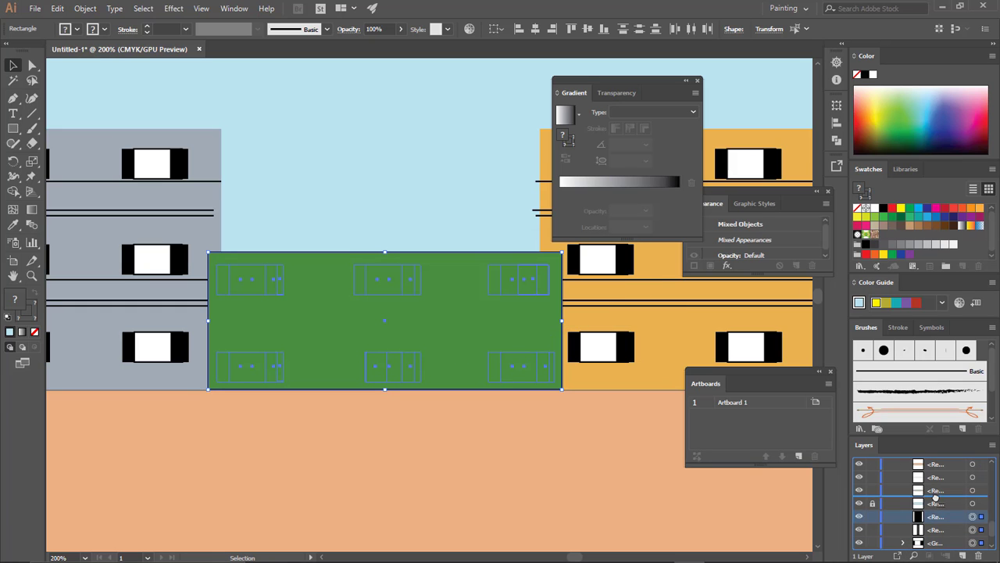
key(ctrl+minus)
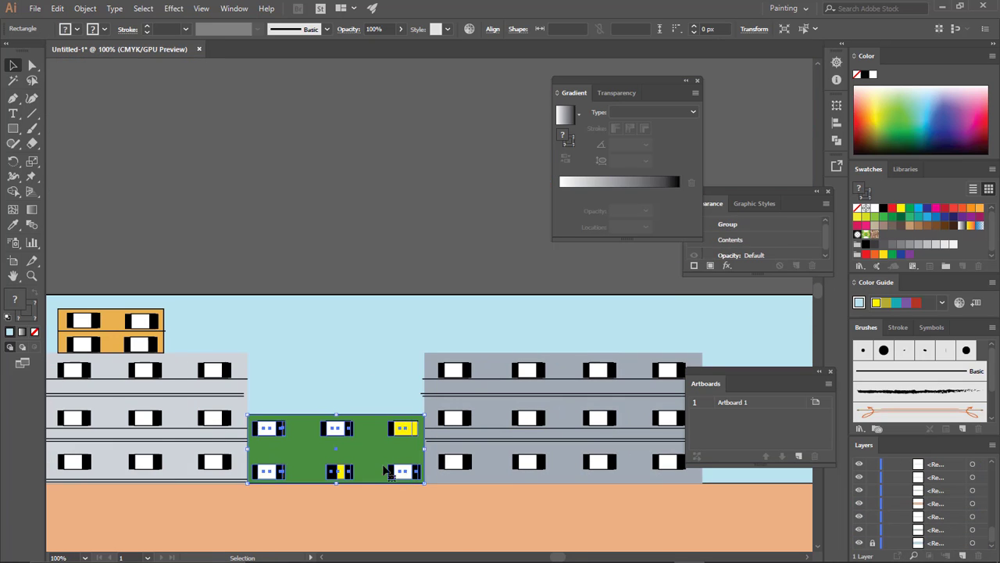
- Duplicate the green building to the right and send the copy to the back
mouse_move(263, 454)
mouse_down()
mouse_move(571, 442)
mouse_move(715, 471)
mouse_up()
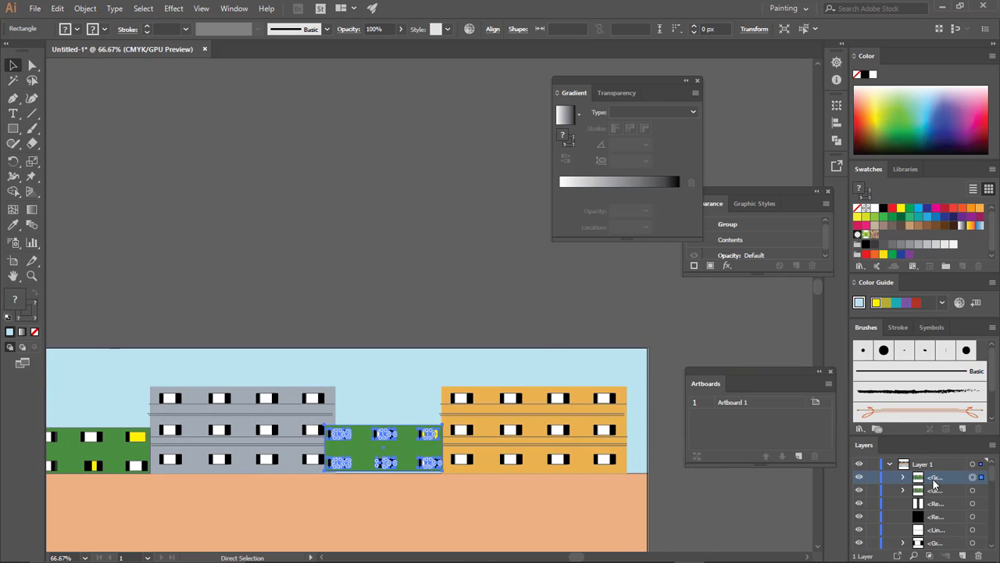
right_click(414, 467)
click(625, 428)
key(ctrl+plus)
key(ctrl+plus)
click(423, 307)
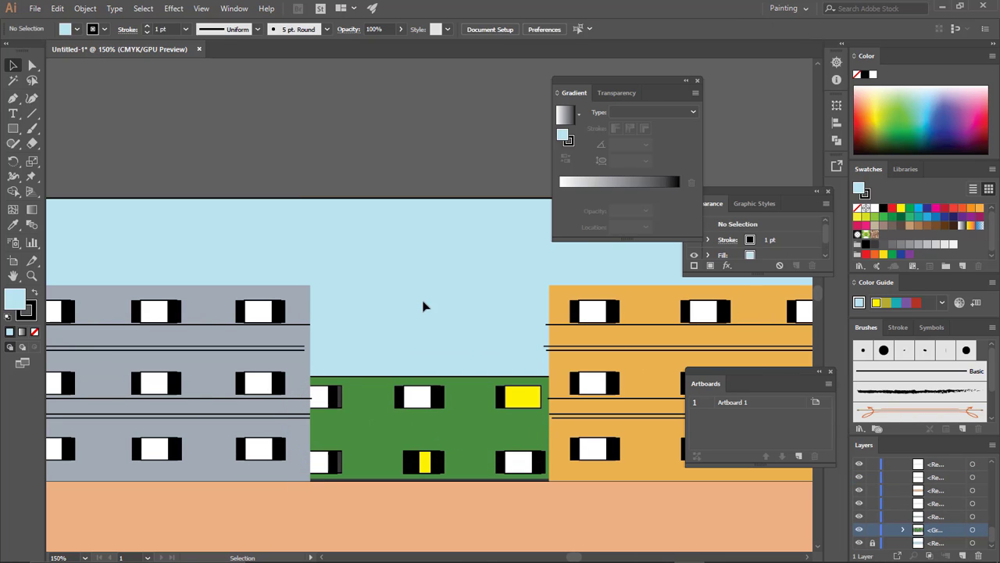
- Fill the copied building brown and stretch it taller
drag(423, 306, 437, 406)
click(76, 29)
click(47, 78)
key(ctrl+minus)
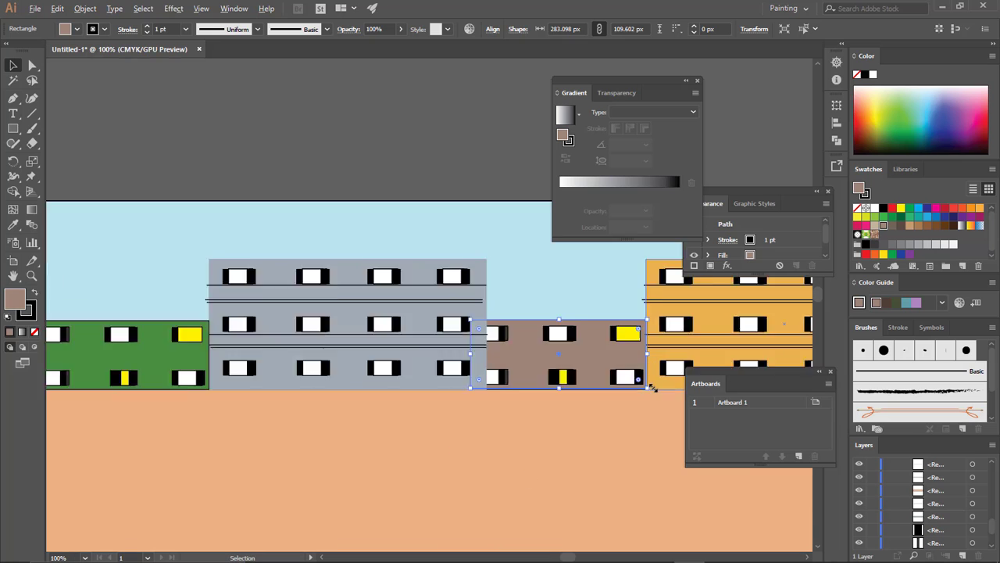
key(ctrl+plus)
- Swap the yellow and white windows in the brown building's upper rows
click(551, 295)
key(ctrl+minus)
key(ctrl+minus)
key(ctrl+minus)
key(ctrl+minus)
click(472, 268)
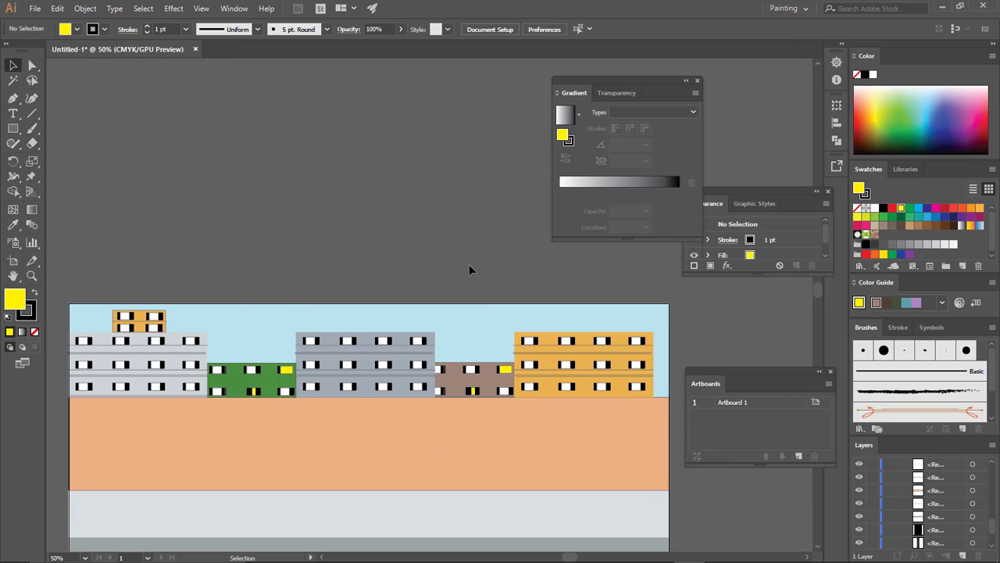
click(504, 369)
key(ctrl+plus)
key(ctrl+plus)
key(ctrl+plus)
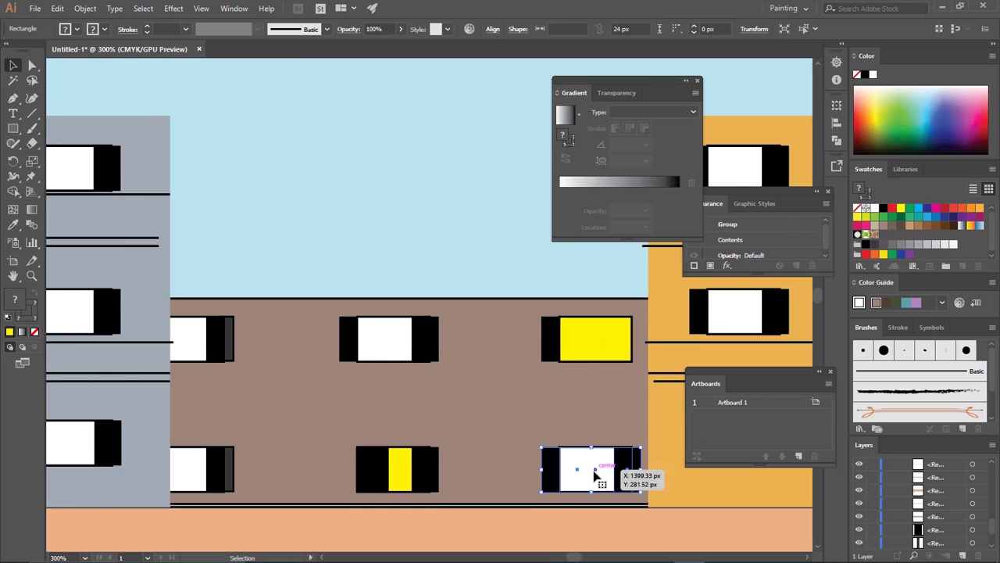
click(552, 352)
drag(389, 338, 527, 396)
drag(586, 338, 391, 338)
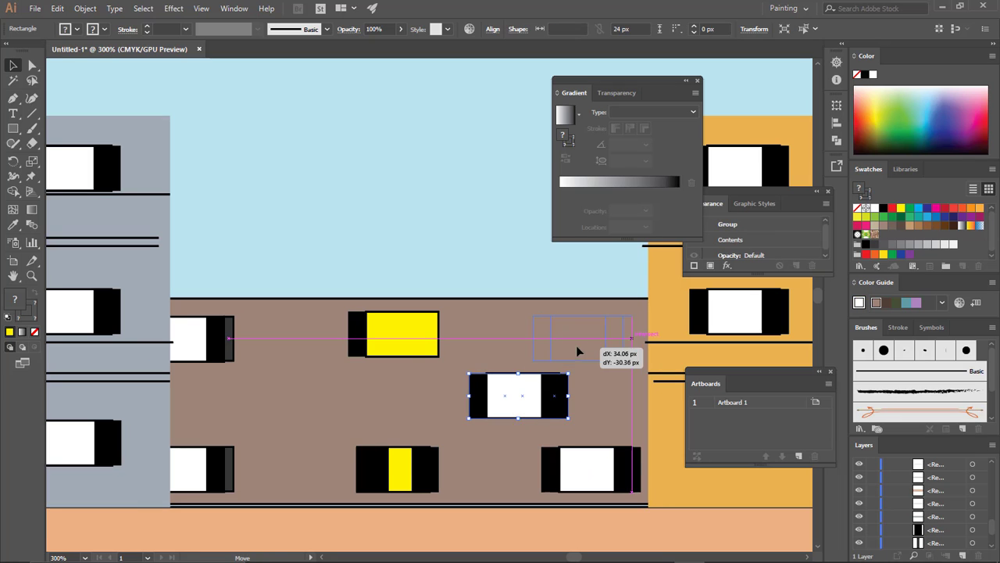
drag(514, 395, 586, 338)
- Rearrange the lower windows into the brown building's bottom row
scroll(500, 351, left, 5)
click(600, 483)
drag(576, 429, 594, 422)
drag(577, 469, 408, 475)
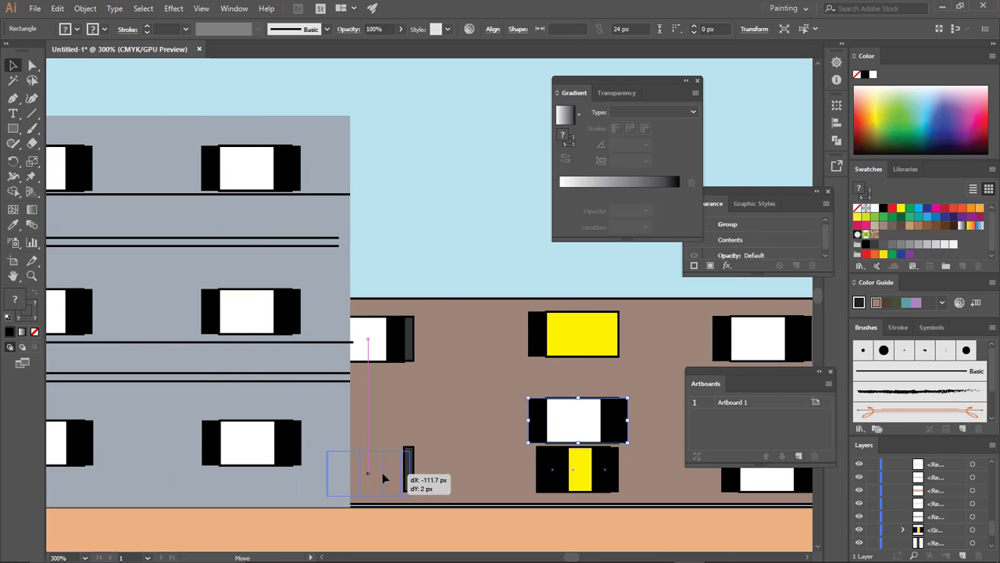
drag(576, 425, 531, 469)
- Copy a white window up to start a new top row of windows
key(ctrl+minus)
key(ctrl+minus)
key(ctrl+minus)
key(ctrl+plus)
key(ctrl+plus)
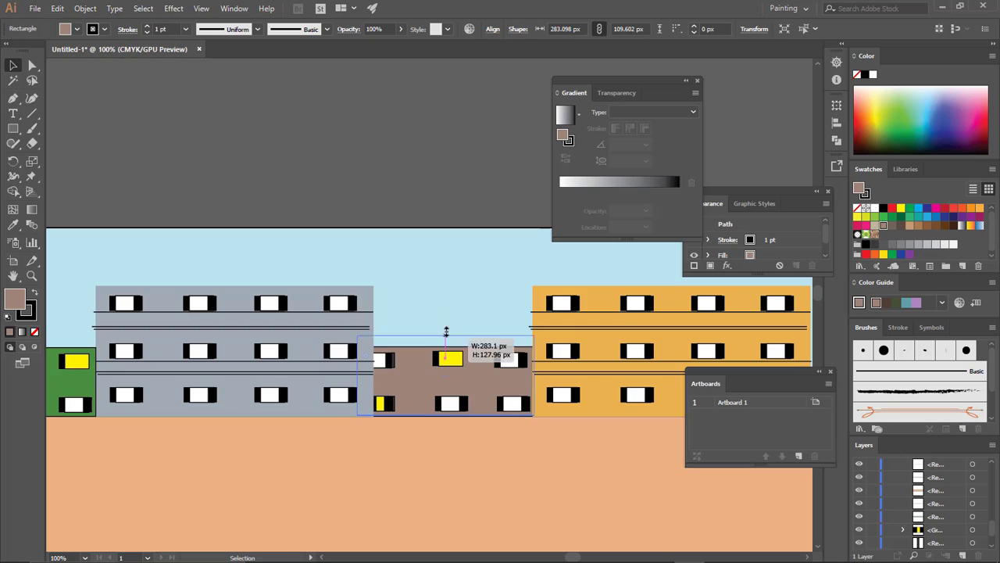
key(ctrl+plus)
key(ctrl+plus)
mouse_move(520, 418)
mouse_down()
mouse_move(287, 335)
mouse_move(404, 329)
mouse_up()
scroll(312, 290, down, 1)
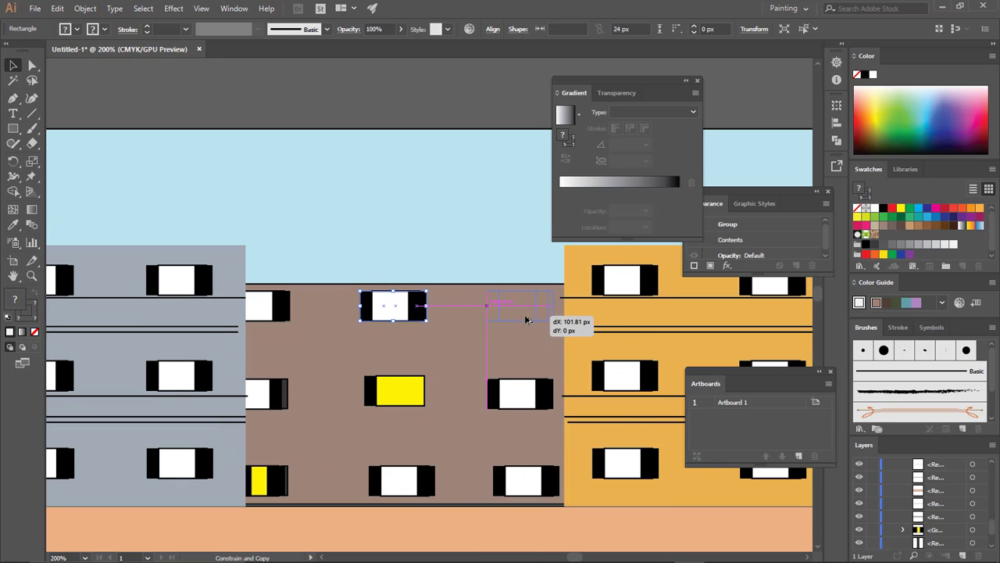
key(ctrl+minus)
key(ctrl+minus)
- Draw a long rectangular strip along the base of the buildings
key(m)
key(ctrl+minus)
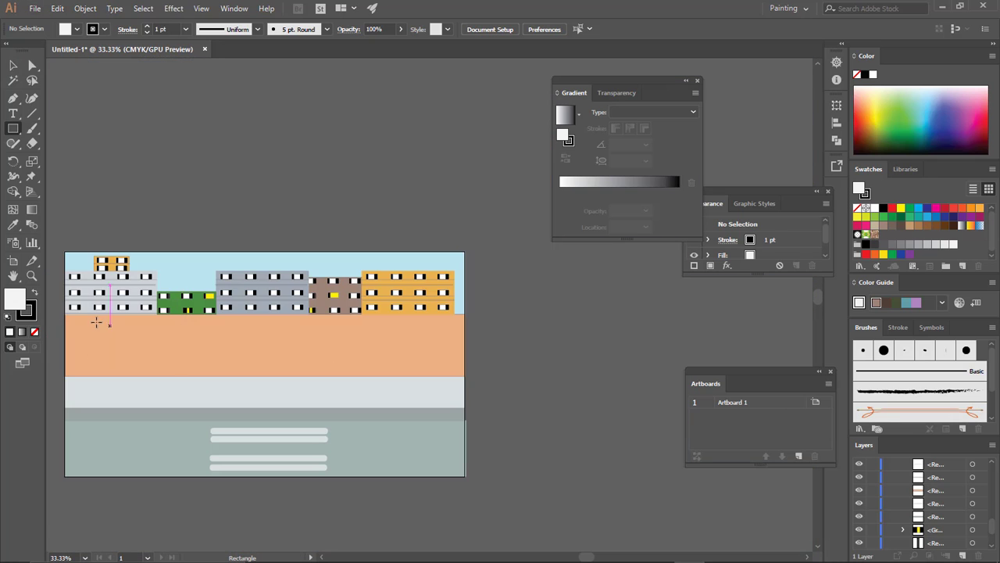
drag(60, 301, 471, 313)
key(ctrl+plus)
key(ctrl+plus)
key(ctrl+plus)
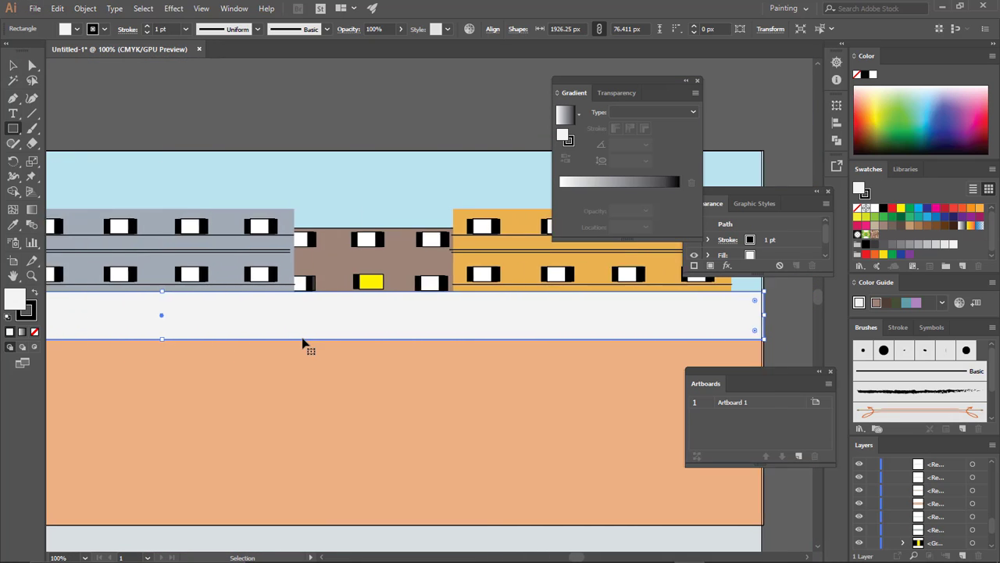
key(ctrl+minus)
key(ctrl+minus)
- Recolour the strip grey (#767C7C) with the Eyedropper, deselect, and begin saving the file
key(i)
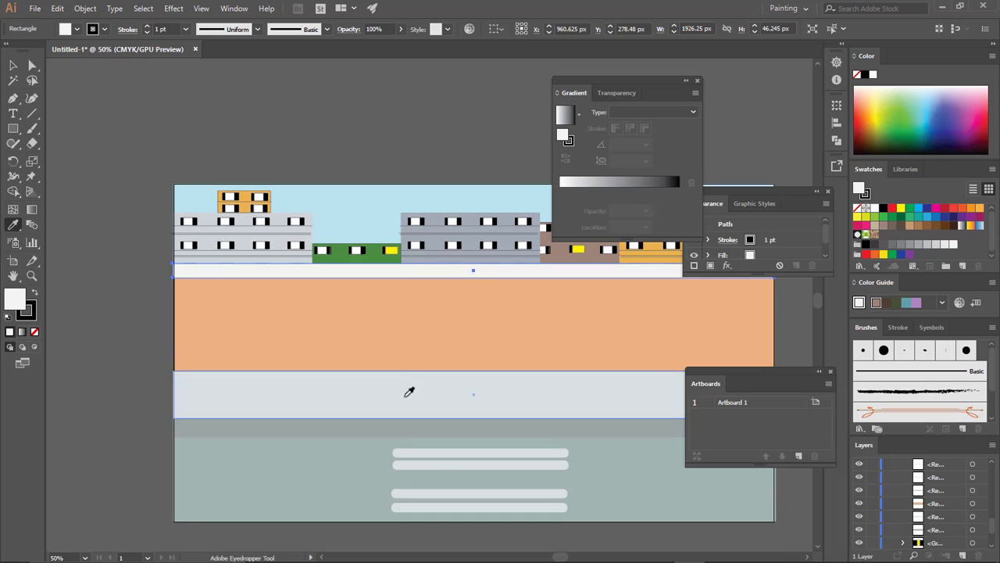
click(409, 393)
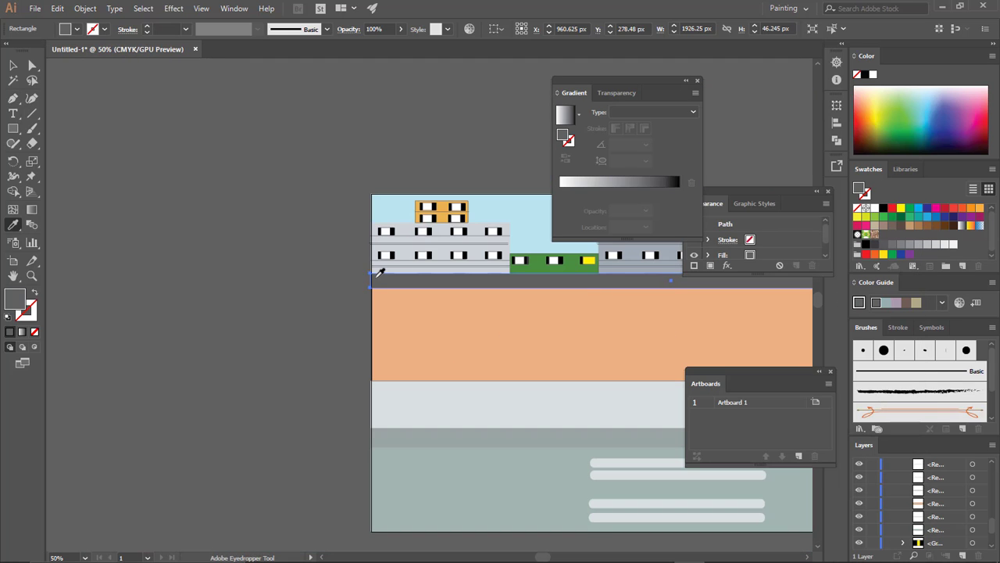
key(v)
key(ctrl+plus)
key(ctrl+plus)
key(ctrl+minus)
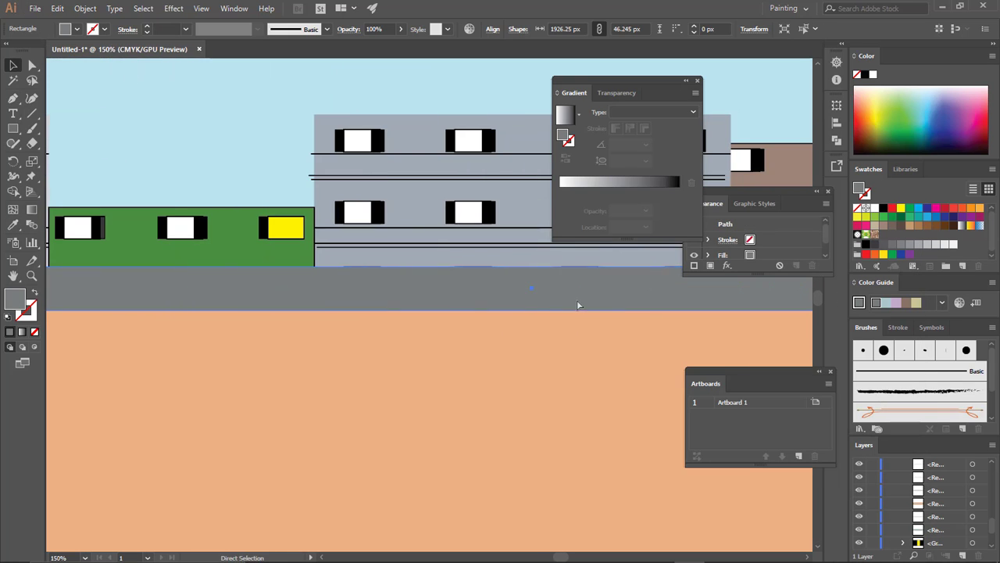
scroll(482, 364, left, 3)
key(ctrl+minus)
key(ctrl+minus)
key(ctrl+shift+a)
key(ctrl+plus)
key(ctrl+plus)
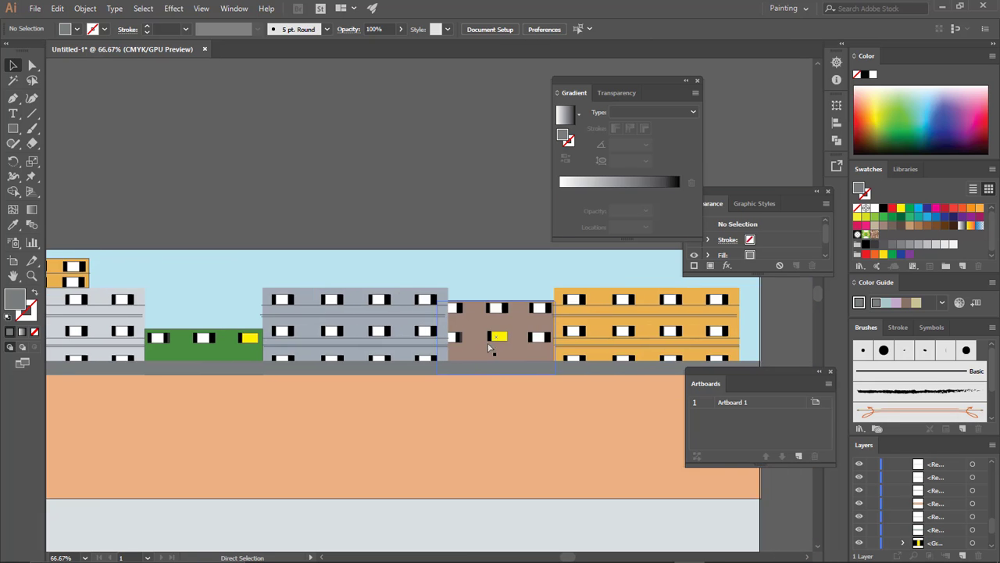
key(ctrl+minus)
key(ctrl+s)
- Save the street scene as ng.ai
text(ng)
click(552, 420)
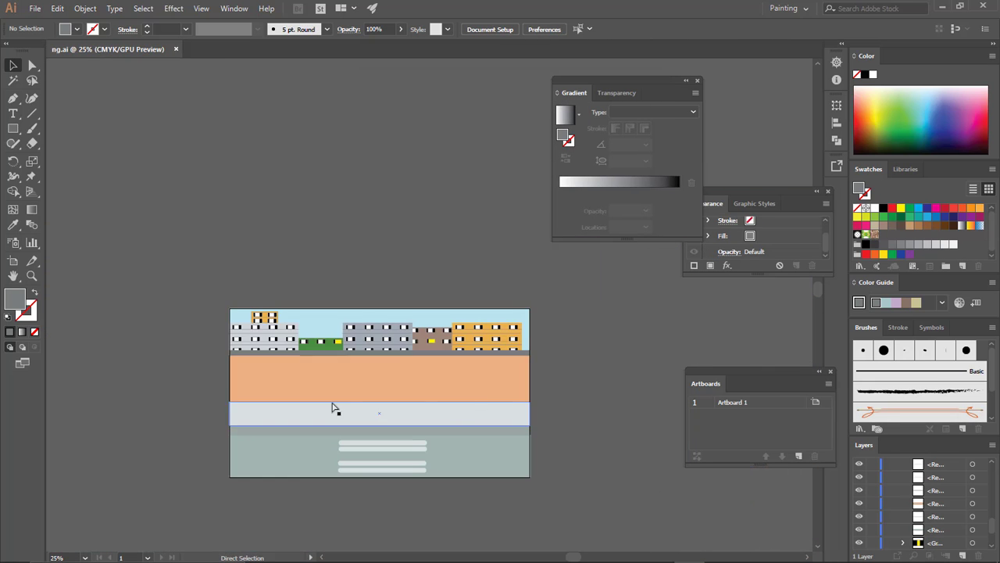
key(ctrl+plus)
key(ctrl+minus)
- Browse the Study Project and Animation folders for an image to place, then cancel
click(36, 8)
click(47, 210)
double_click(334, 259)
double_click(306, 179)
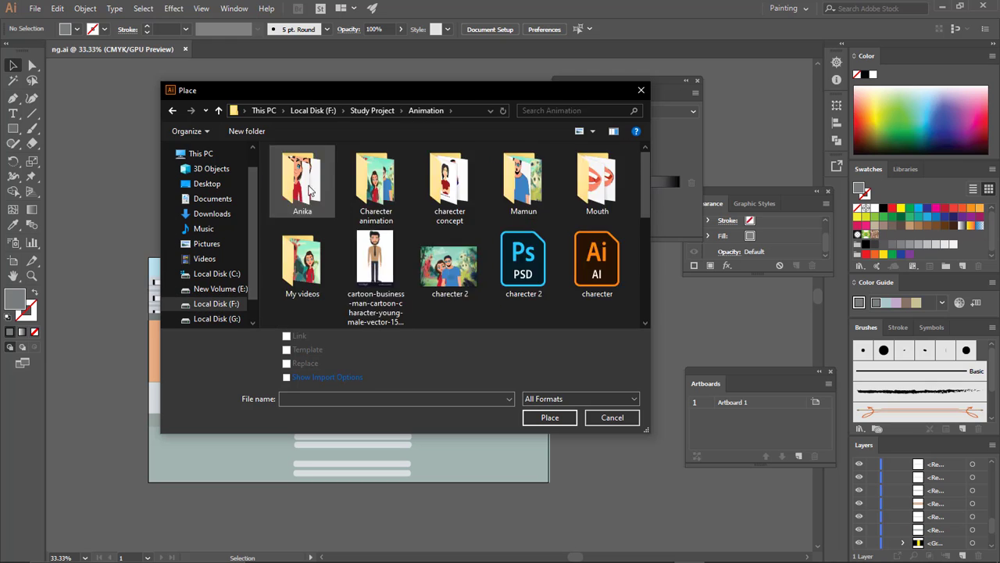
double_click(307, 179)
click(612, 418)
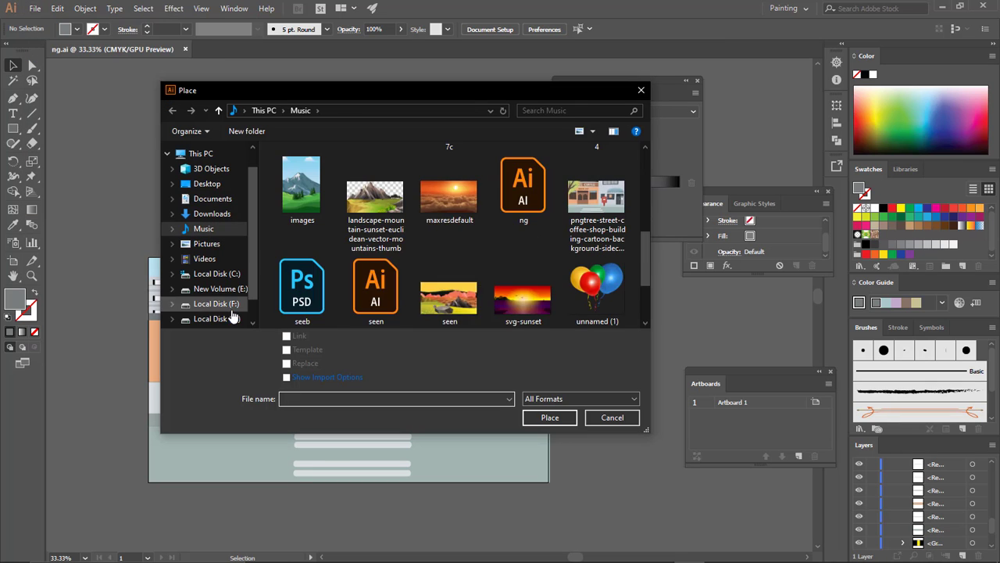
click(216, 303)
double_click(297, 176)
scroll(505, 277, down, 3)
scroll(515, 270, up, 3)
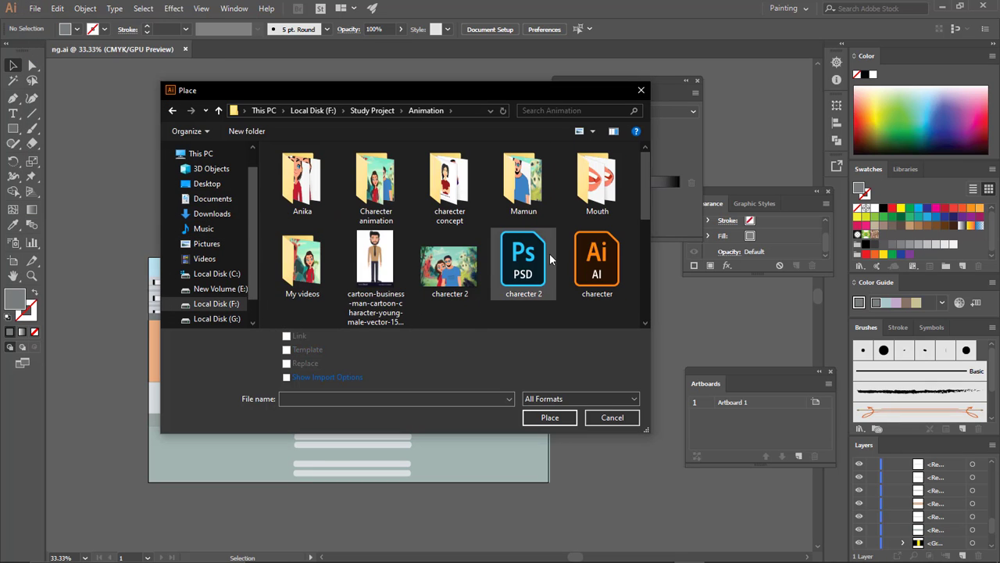
scroll(510, 235, down, 3)
key(Escape)
- Open only girls.ai from the Study Project Animation folder on drive F:
key(ctrl+o)
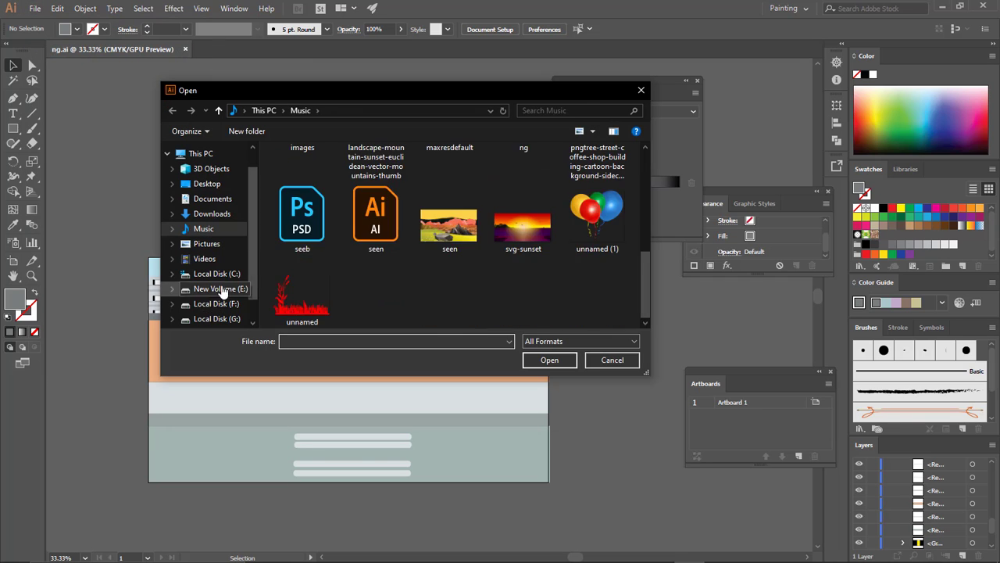
click(217, 303)
double_click(325, 229)
double_click(329, 149)
scroll(484, 317, down, 3)
double_click(449, 289)
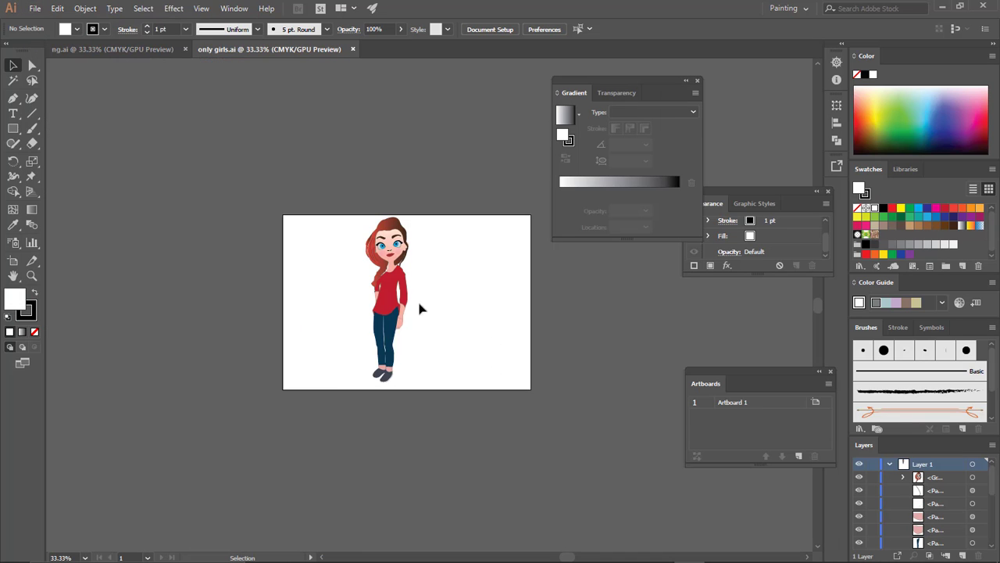
- Export the girl artwork as a JPEG and place it into ng.ai
click(35, 8)
click(257, 240)
click(549, 420)
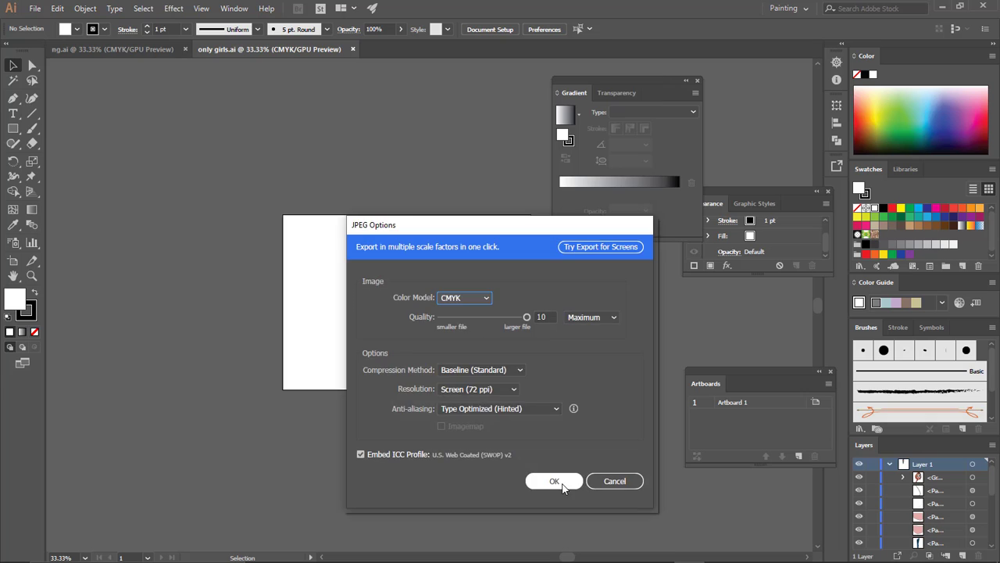
click(547, 480)
click(109, 48)
key(shift+ctrl+p)
click(549, 417)
click(554, 314)
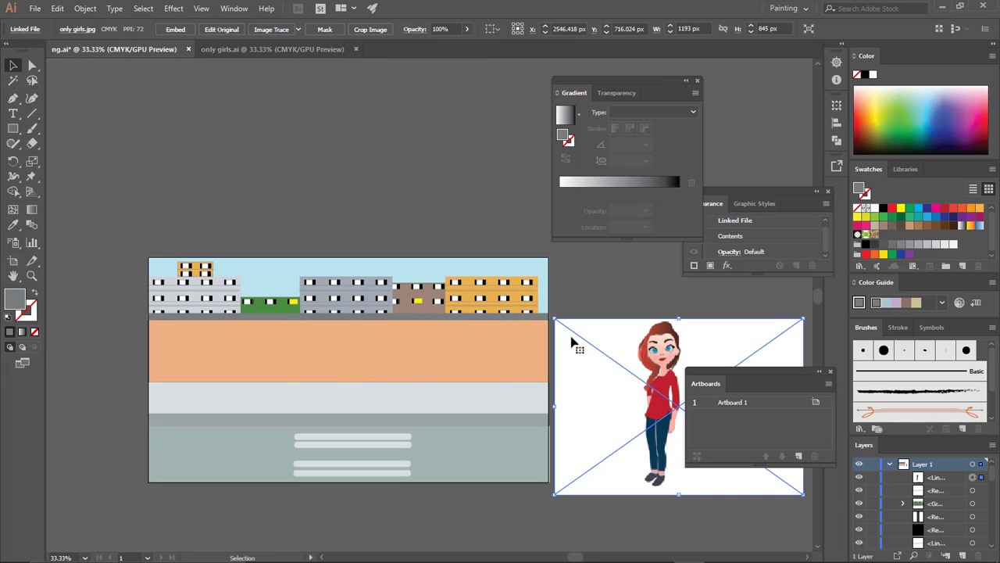
- Re-export the girl artwork from only girls.ai as a PNG
click(273, 48)
click(35, 7)
click(250, 242)
click(315, 332)
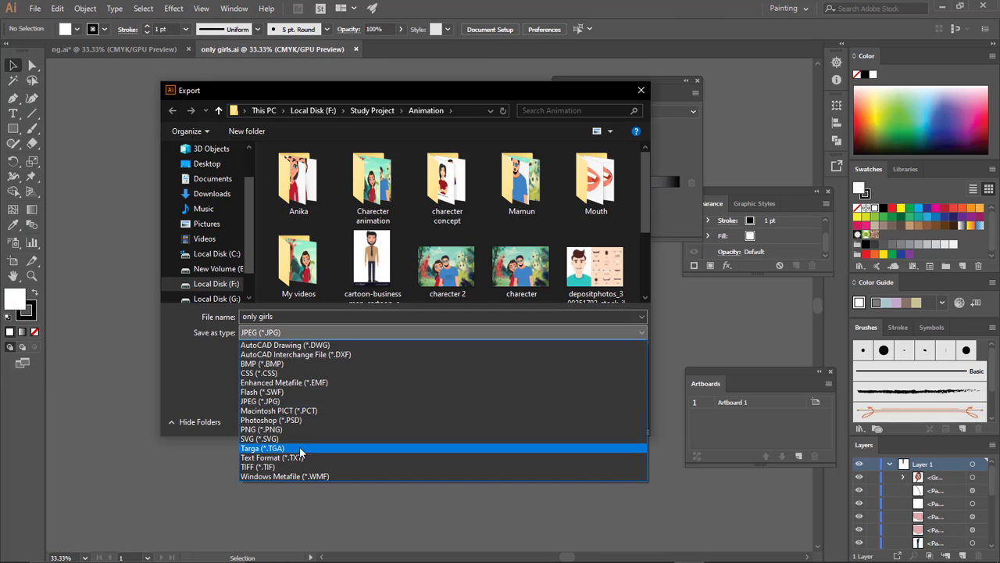
click(336, 446)
click(550, 419)
- Switch back to ng.ai and begin placing the exported PNG
click(509, 495)
click(35, 8)
click(47, 205)
- Place the girl PNG on the sidewalk and enlarge her slightly
double_click(576, 217)
drag(268, 324, 324, 462)
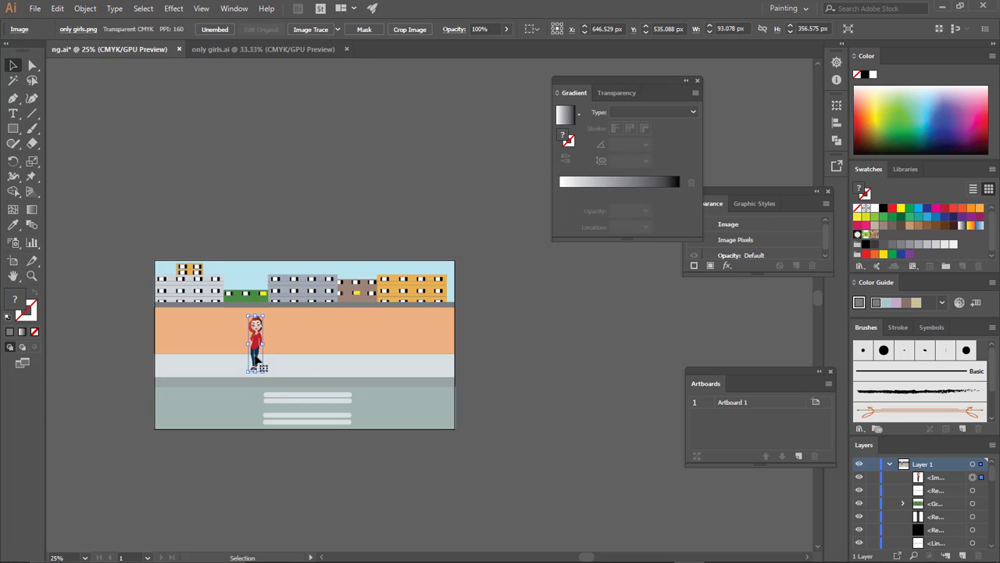
key(ctrl+1)
drag(211, 423, 212, 427)
key(ctrl+minus)
key(ctrl+minus)
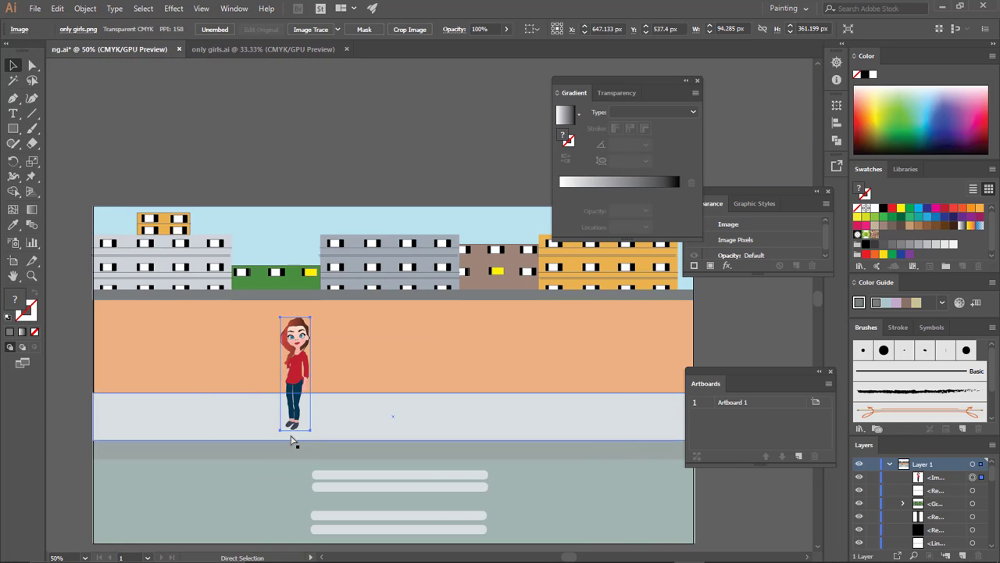
key(ctrl+plus)
key(ctrl+plus)
key(ctrl+plus)
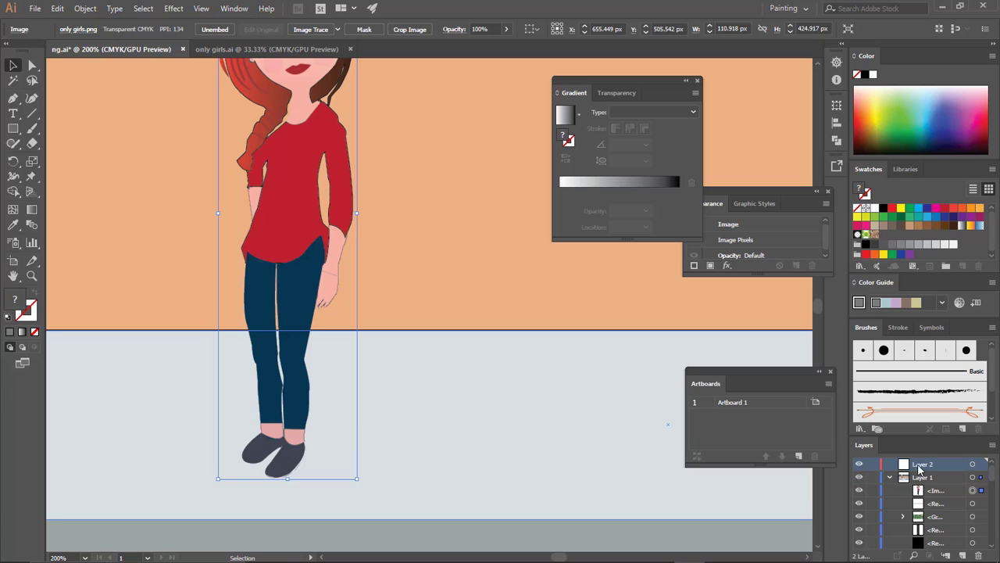
- Add a new layer beneath the girl and paint a faint shadow under her feet
click(940, 505)
drag(315, 353, 419, 353)
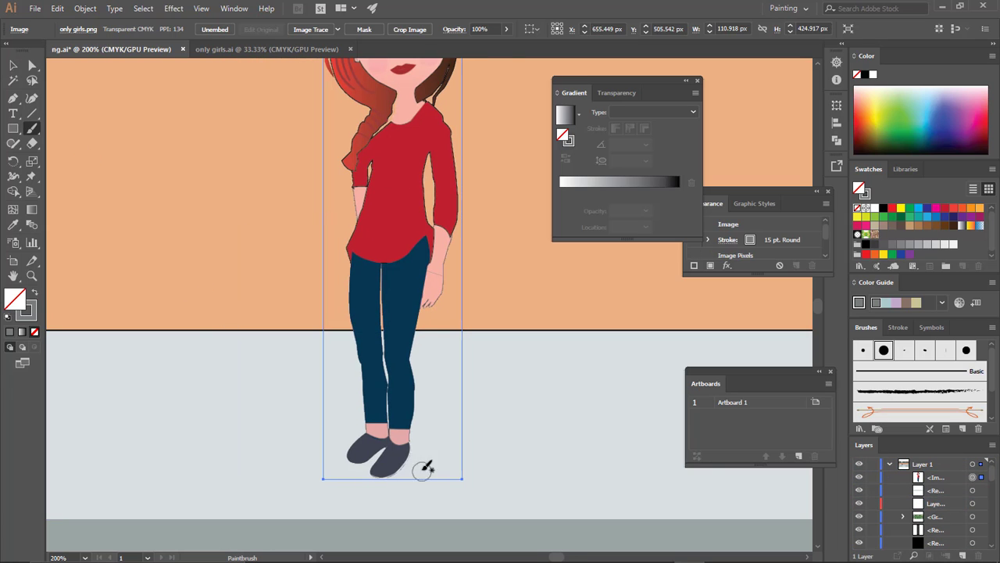
drag(479, 43, 465, 44)
key(ctrl+shift+a)
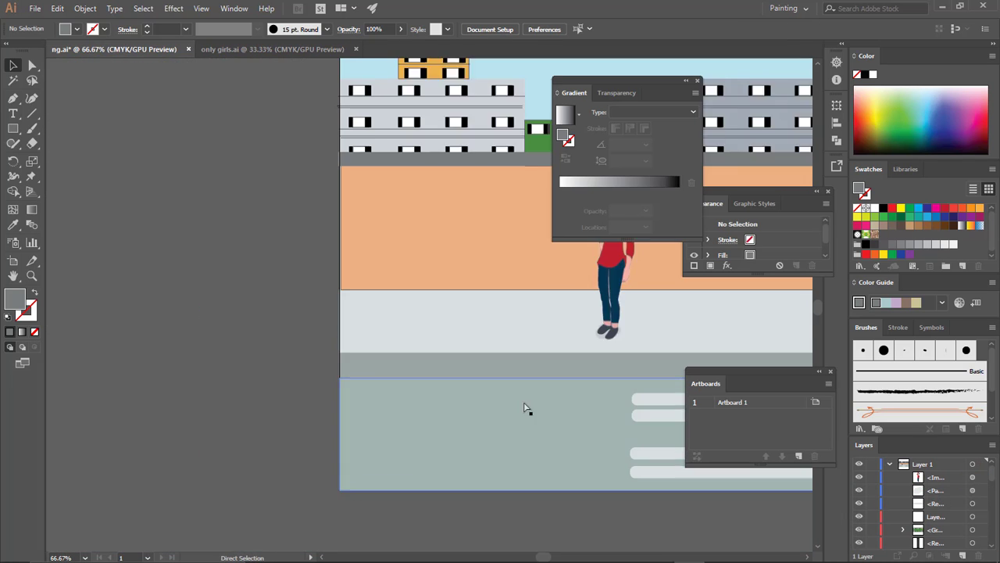
- Paint a black brush line along the road's upper edge
click(216, 384)
key(ctrl+z)
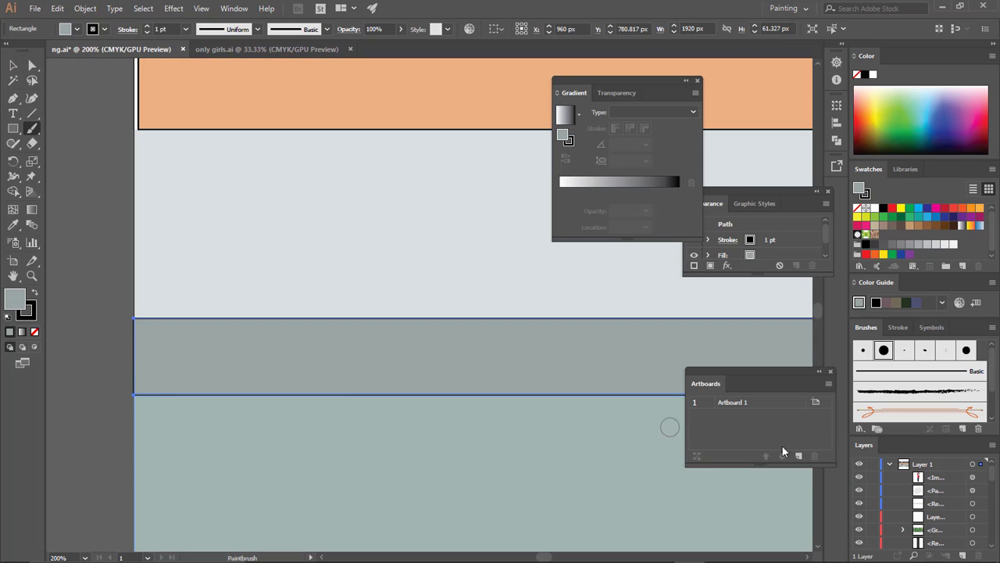
drag(156, 398, 575, 396)
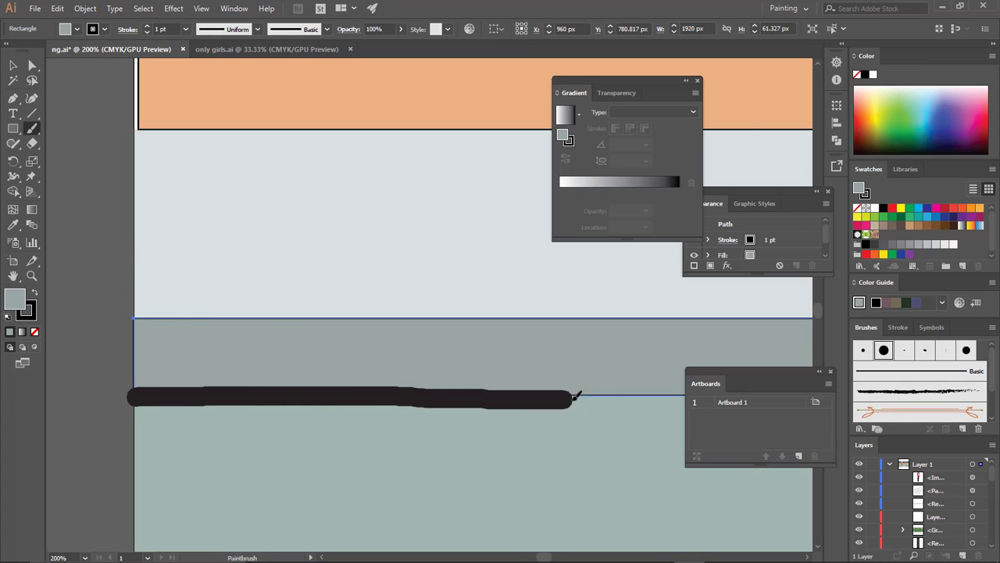
scroll(239, 338, right, 3)
scroll(342, 414, down, 4)
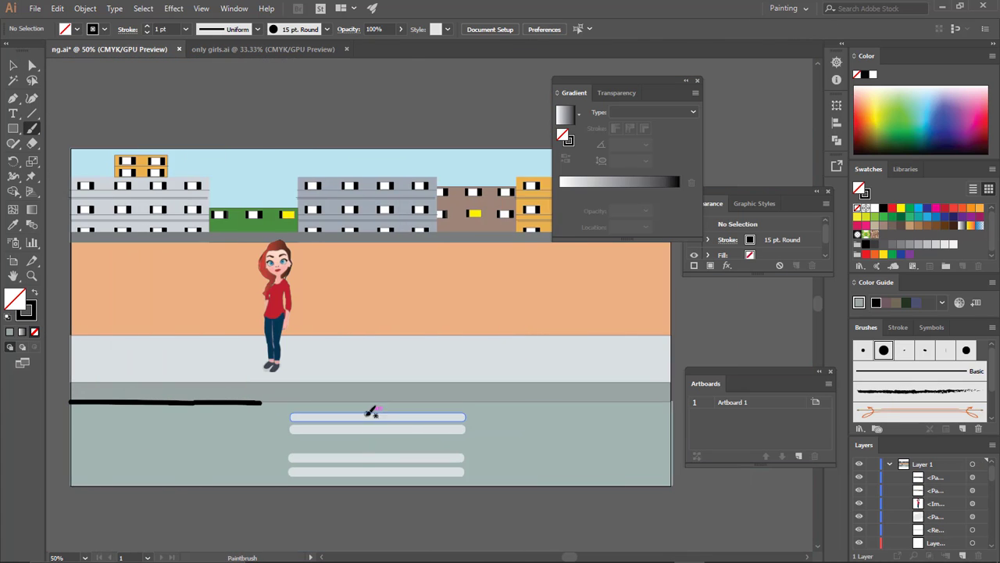
scroll(299, 420, up, 2)
drag(224, 384, 366, 382)
click(74, 384)
scroll(235, 329, left, 4)
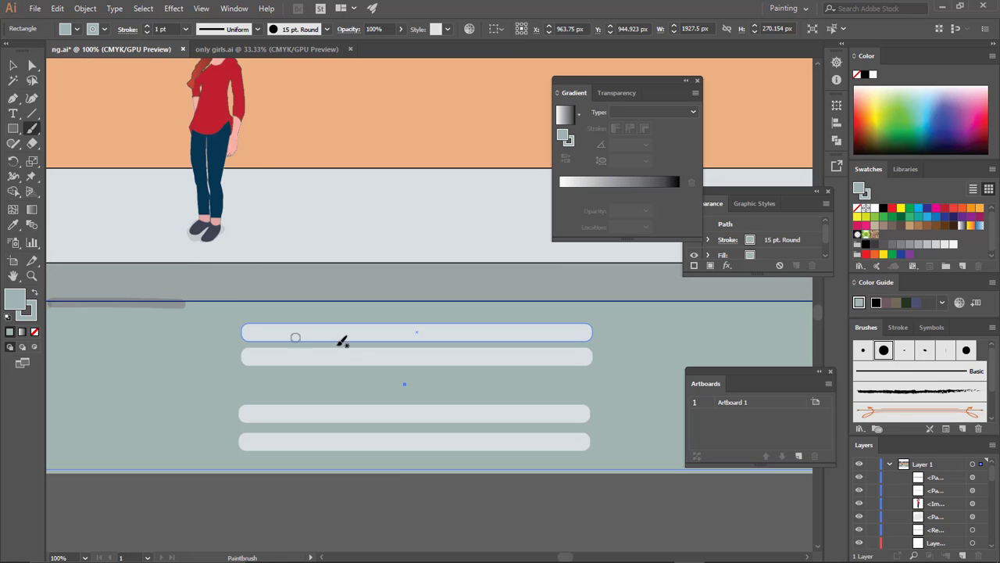
- Extend the line to the artboard's right edge and lower its opacity to 29%
key(v)
key(ctrl+shift+a)
key(ctrl+minus)
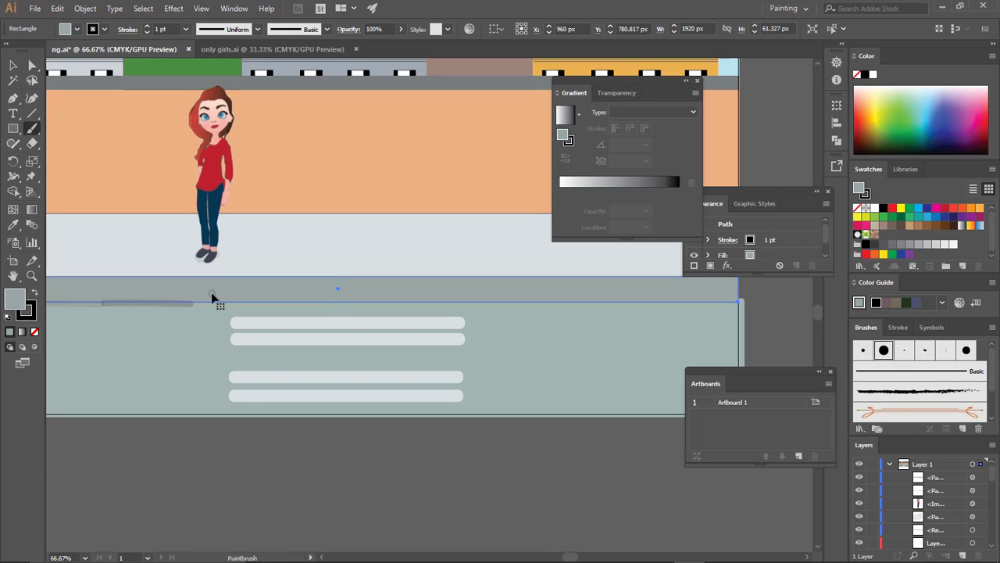
key(b)
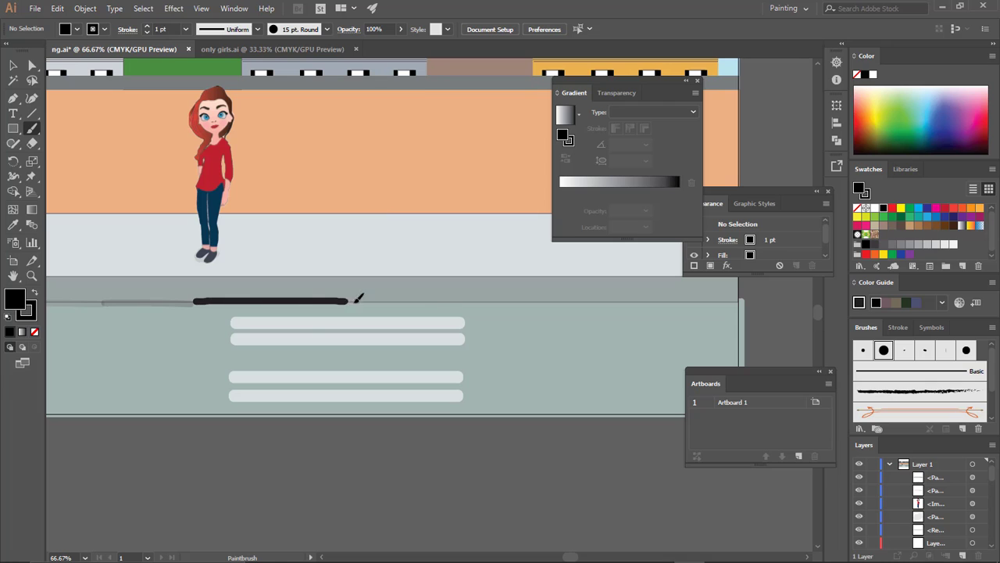
drag(678, 300, 739, 301)
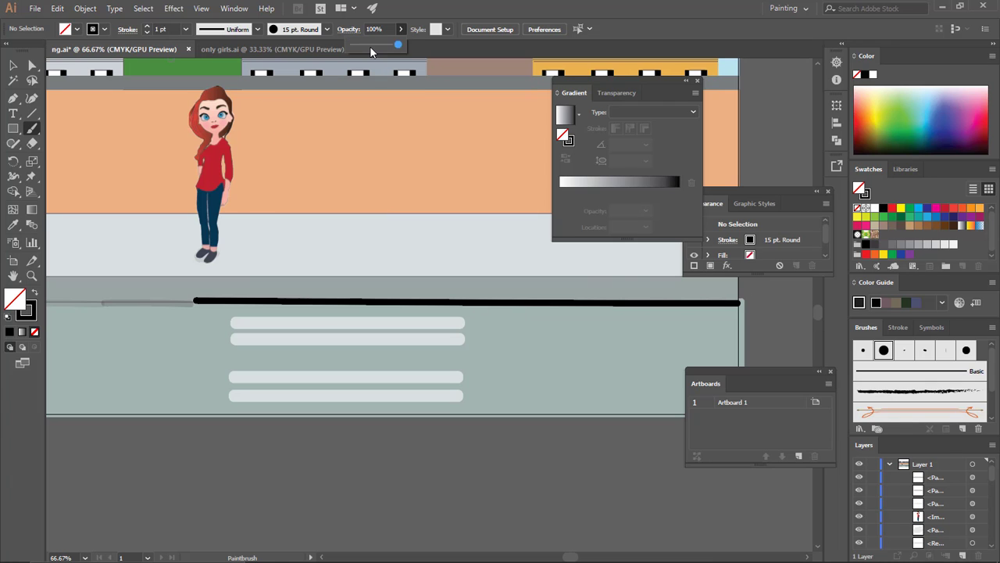
key(v)
click(369, 44)
- Drag the bottom road rectangle's side edges to match the artboard width
key(ctrl+minus)
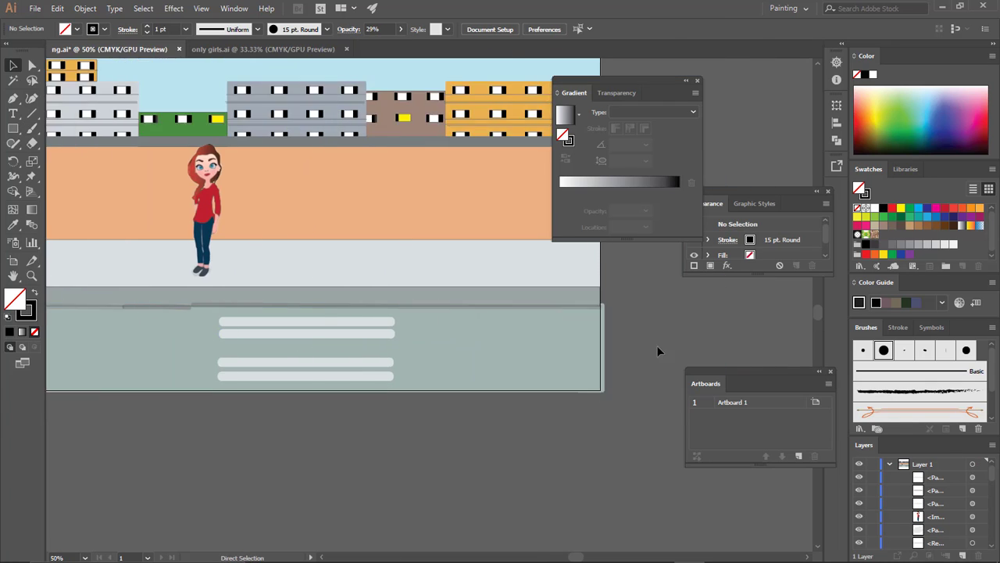
scroll(625, 349, up, 2)
click(567, 344)
drag(579, 344, 576, 344)
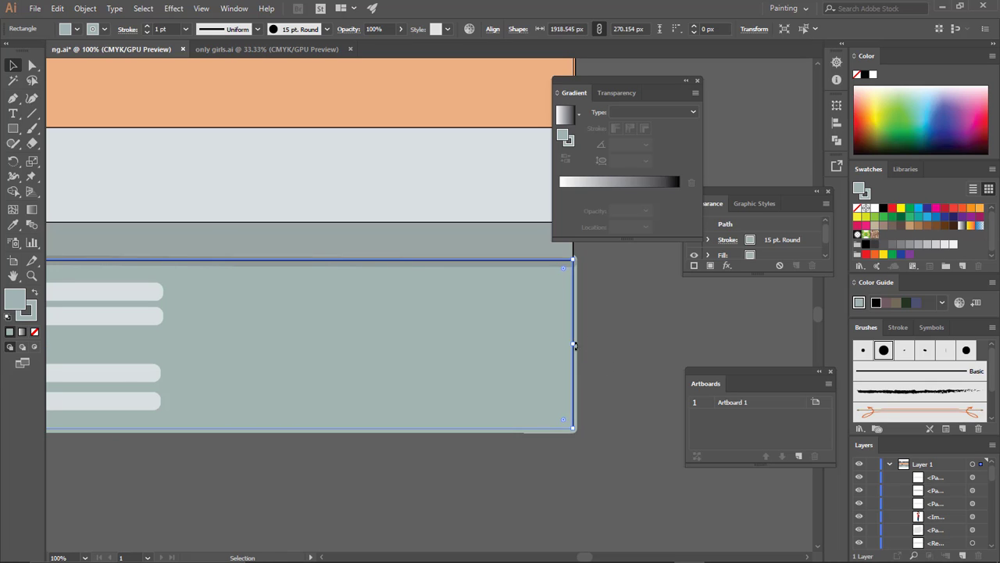
scroll(224, 360, up, 2)
drag(179, 377, 193, 376)
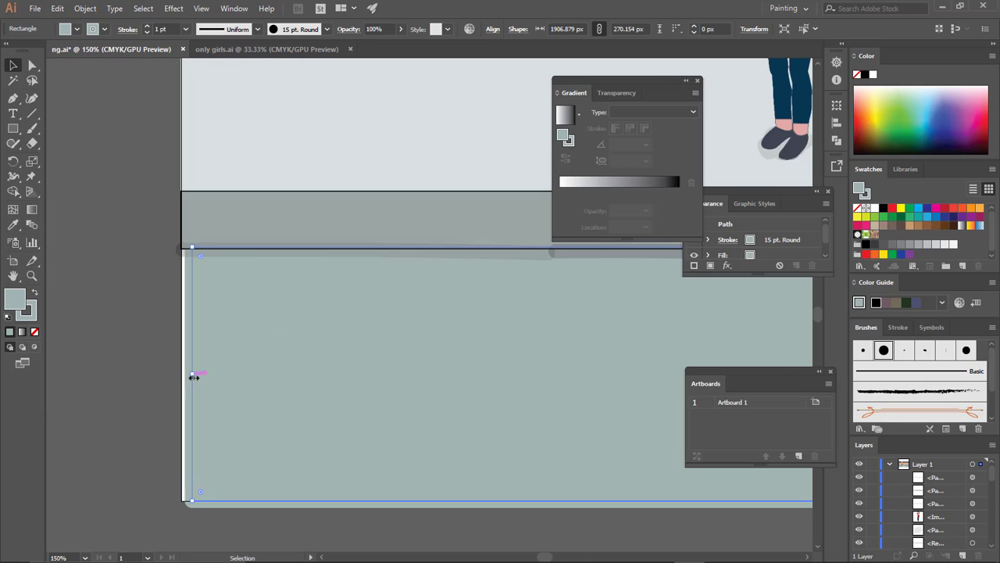
click(450, 444)
scroll(571, 491, down, 2)
key(ctrl+plus)
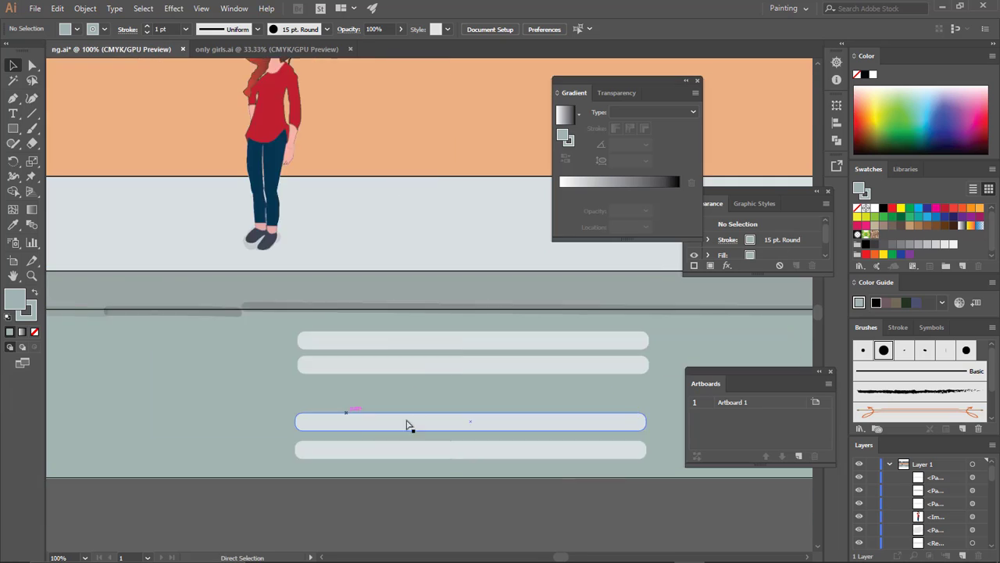
key(ctrl+plus)
key(ctrl+minus)
key(ctrl+minus)
key(ctrl+minus)
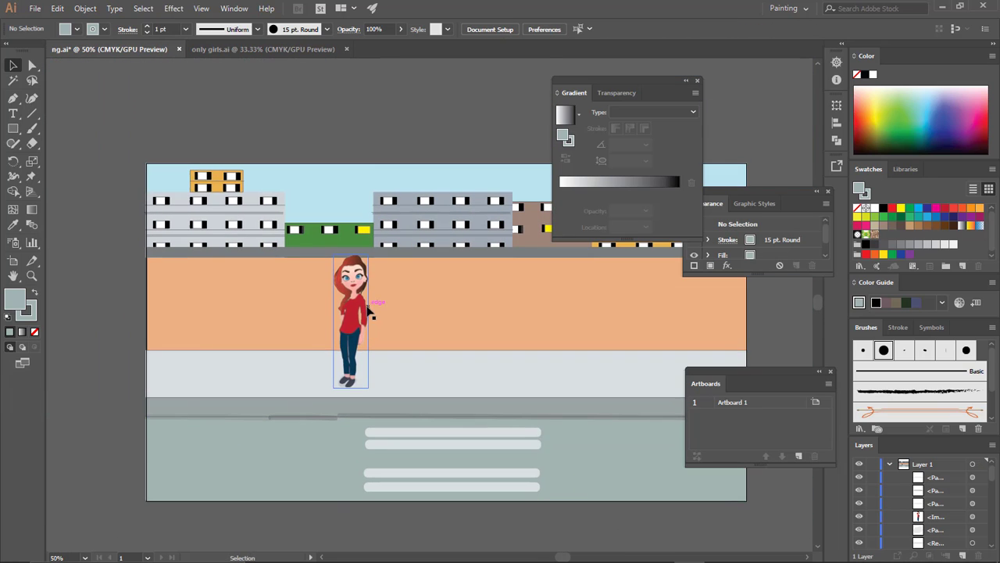